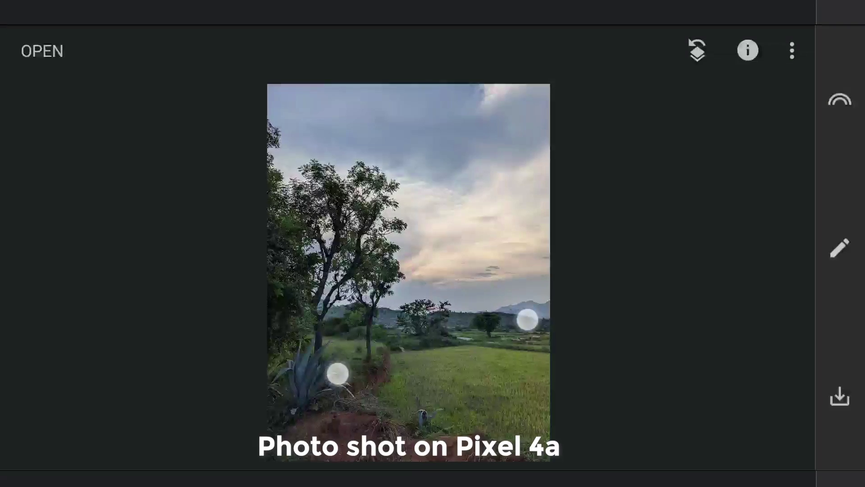
scroll(452, 365, "up", 5)
scroll(452, 366, "down", 1)
scroll(446, 362, "down", 1)
scroll(440, 355, "down", 2)
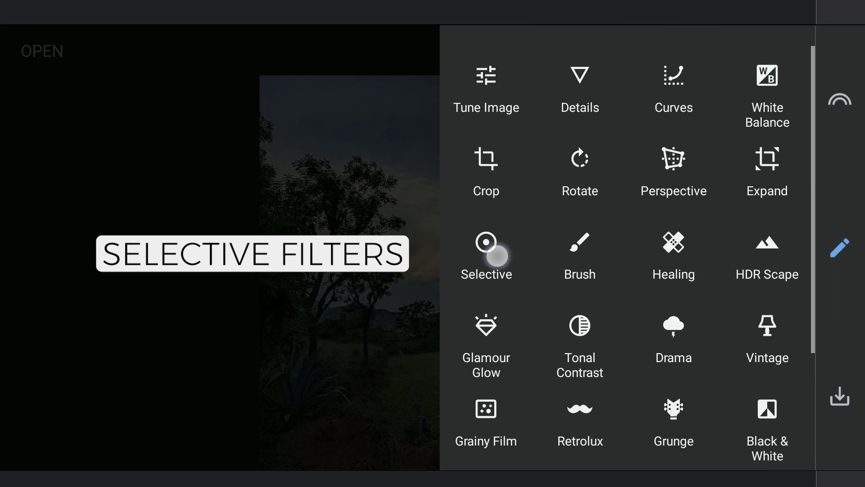
Brighten and fully desaturate the upper sky, and add a contrast point in the bright sky
left_click(497, 256)
left_click_drag(457, 66, 466, 84)
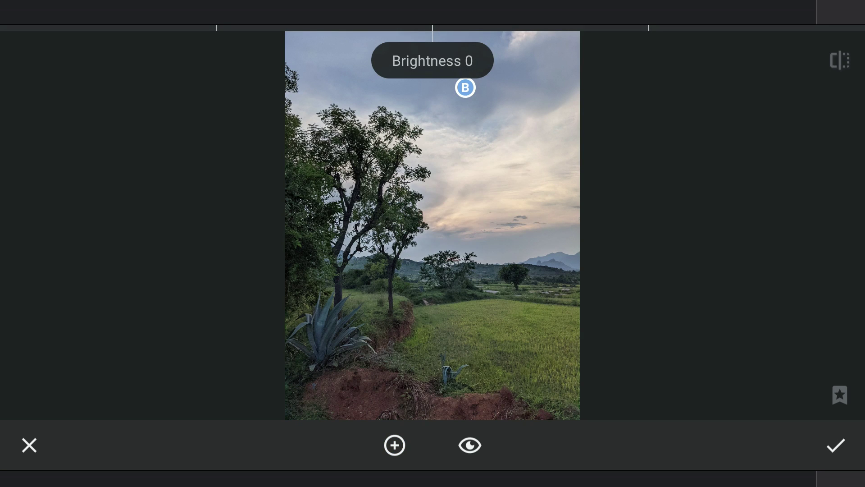
mouse_move(514, 155)
left_mouse_down()
mouse_move(690, 187)
mouse_move(732, 178)
mouse_move(771, 137)
mouse_move(655, 133)
mouse_move(669, 128)
left_mouse_up()
left_click_drag(595, 309, 813, 309)
mouse_move(642, 297)
left_mouse_down()
mouse_move(641, 314)
mouse_move(642, 303)
mouse_move(289, 330)
left_mouse_up()
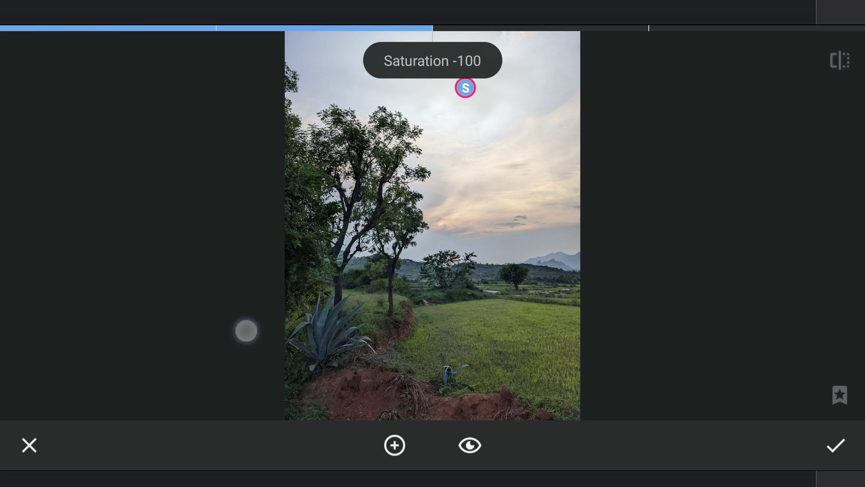
left_click(395, 445)
mouse_move(499, 199)
left_mouse_down()
mouse_move(389, 298)
mouse_move(417, 278)
mouse_move(421, 348)
mouse_move(738, 347)
left_mouse_up()
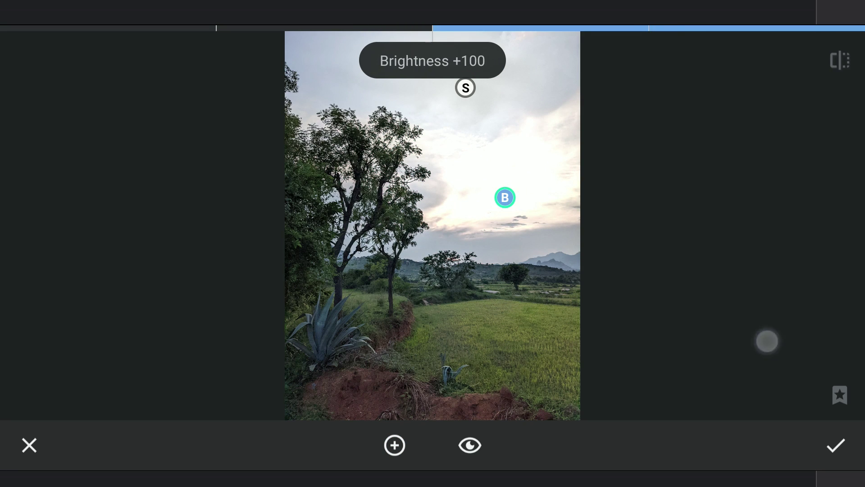
left_click_drag(620, 353, 623, 309)
Brighten the left tree and reduce its saturation with a control point
left_click(395, 445)
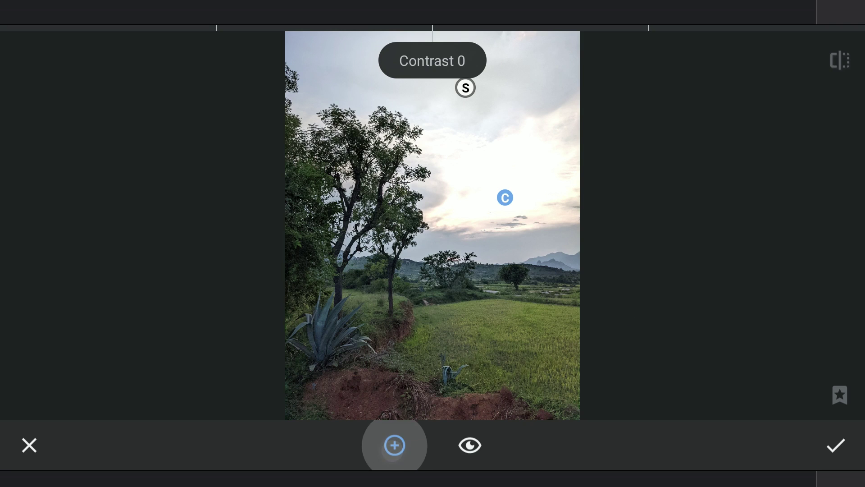
left_click_drag(341, 183, 336, 198)
mouse_move(264, 313)
left_mouse_down()
mouse_move(287, 288)
mouse_move(279, 291)
left_mouse_up()
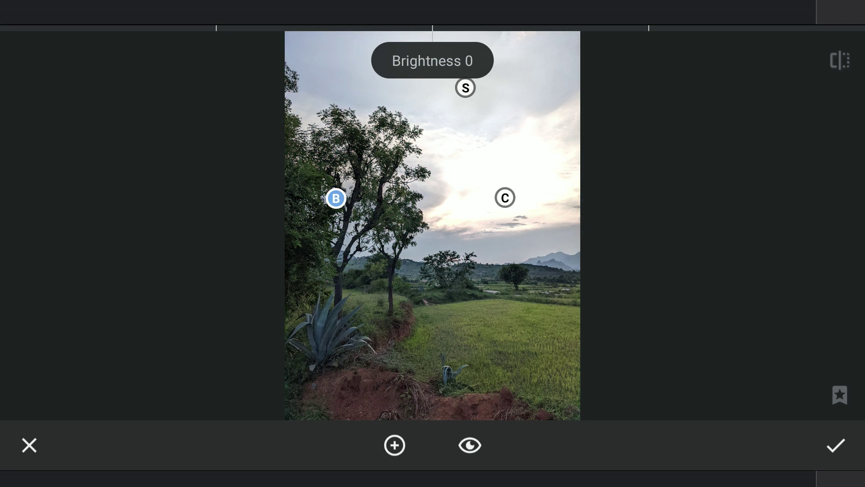
left_click_drag(439, 305, 704, 312)
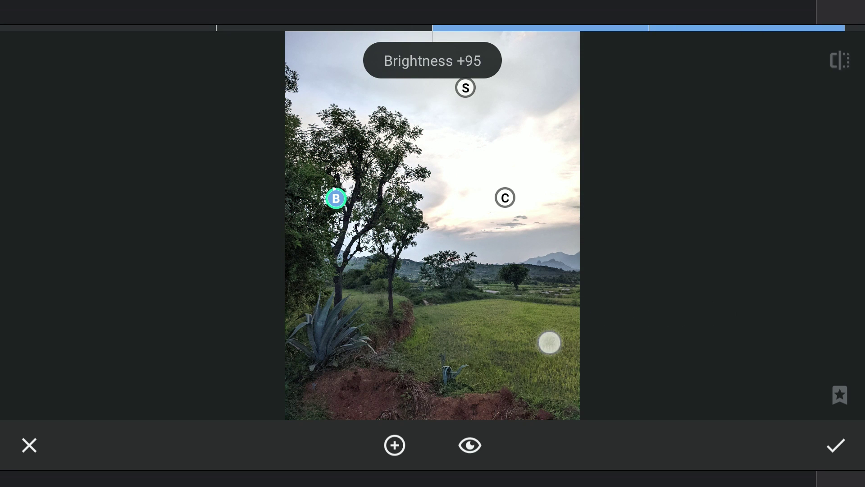
left_click_drag(549, 343, 556, 282)
left_click_drag(521, 322, 470, 323)
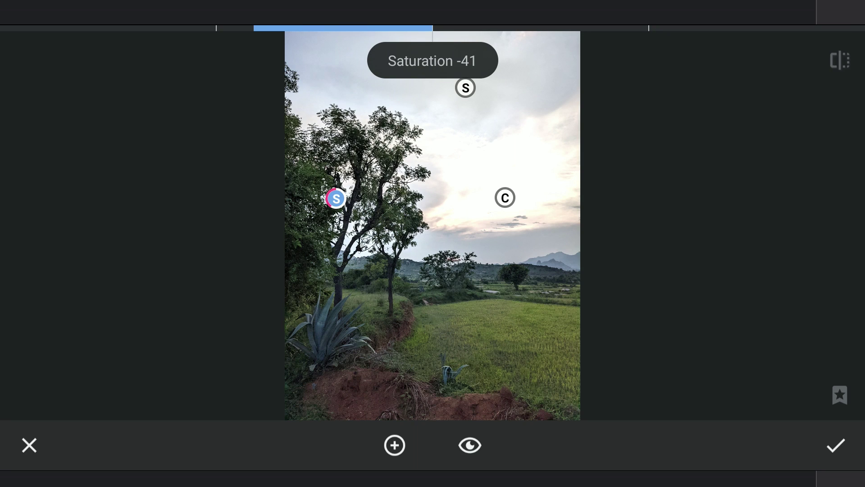
Brighten the right horizon sky with a point and paste a copy over the central sky
left_click(394, 445)
mouse_move(560, 216)
left_mouse_down()
mouse_move(552, 238)
mouse_move(734, 253)
left_mouse_up()
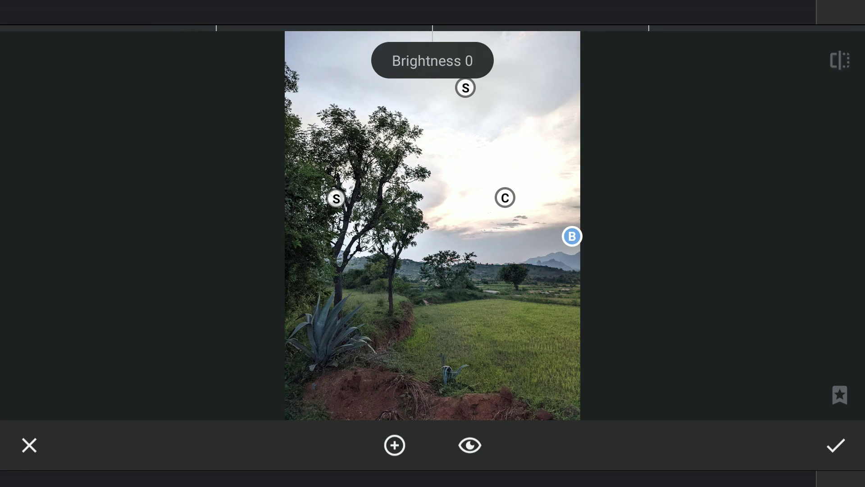
mouse_move(572, 236)
left_mouse_down()
mouse_move(559, 244)
mouse_move(719, 241)
left_mouse_up()
left_click_drag(487, 352, 808, 349)
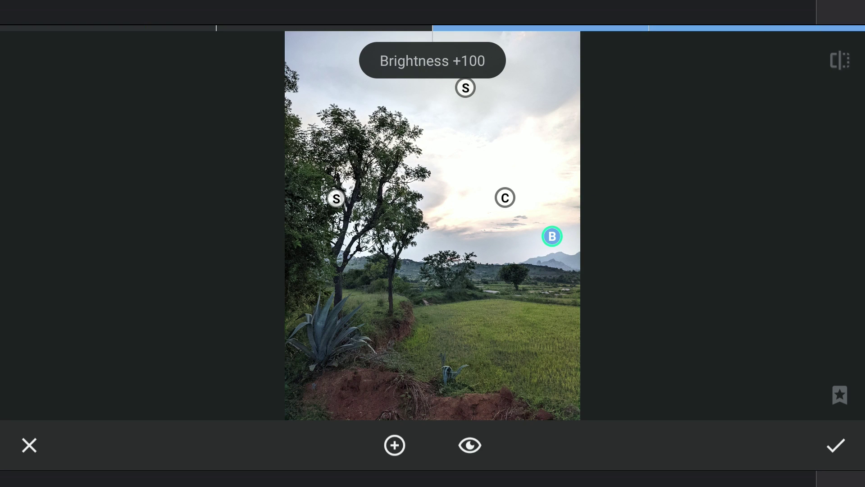
left_click(552, 236)
left_click(526, 195)
left_click(500, 242)
mouse_move(501, 241)
left_mouse_down()
mouse_move(731, 244)
mouse_move(735, 230)
left_mouse_up()
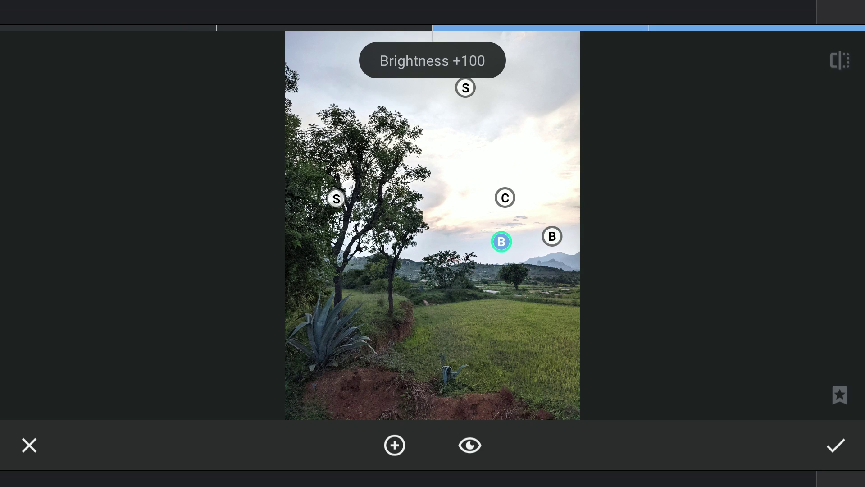
Add another control point brightening the sky above the horizon
left_click(396, 445)
mouse_move(521, 217)
left_mouse_down()
mouse_move(514, 224)
mouse_move(520, 217)
left_mouse_up()
mouse_move(609, 237)
left_mouse_down()
mouse_move(694, 228)
mouse_move(610, 240)
left_mouse_up()
left_click_drag(511, 366, 773, 369)
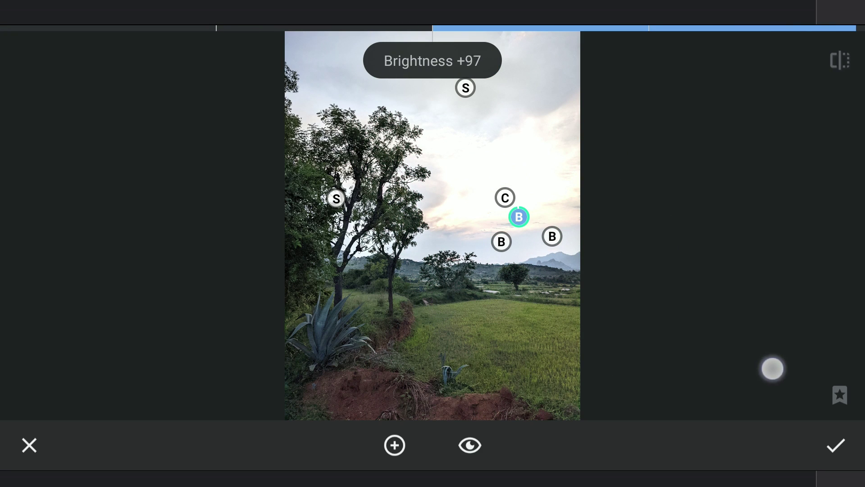
Darken the distant mountains and lower their contrast with a control point
left_click(395, 447)
mouse_move(593, 257)
left_mouse_down()
mouse_move(555, 279)
mouse_move(609, 273)
mouse_move(623, 309)
mouse_move(629, 303)
left_mouse_up()
left_click_drag(749, 275, 743, 278)
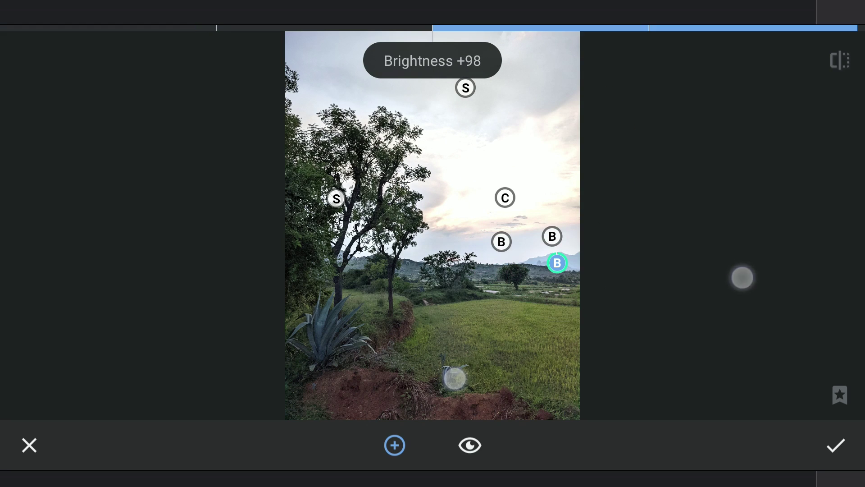
left_click_drag(602, 325, 603, 384)
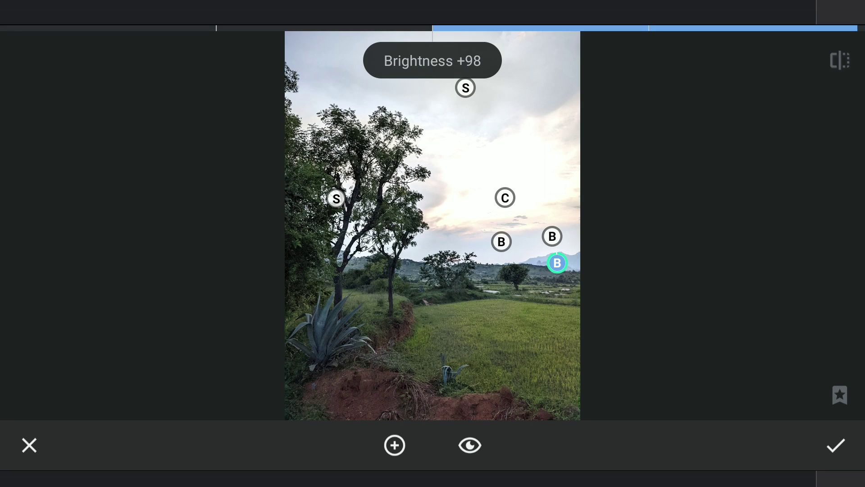
mouse_move(604, 352)
left_mouse_down()
mouse_move(417, 361)
mouse_move(312, 385)
left_mouse_up()
left_click_drag(480, 356, 454, 362)
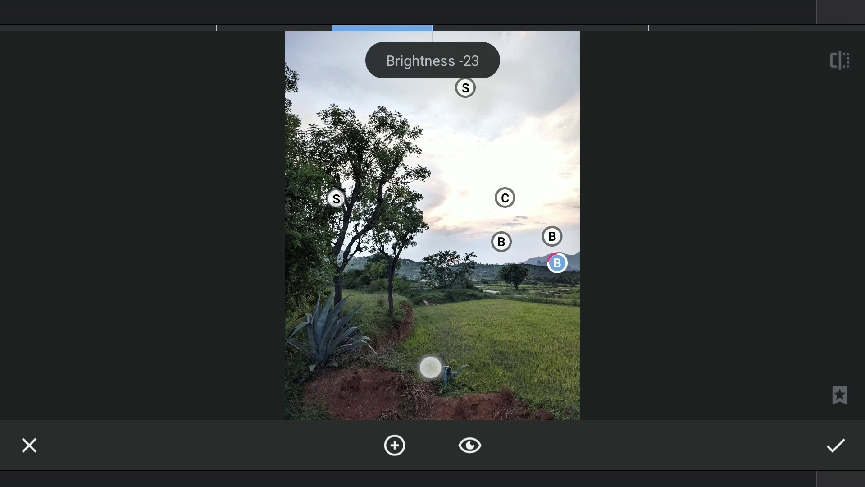
mouse_move(661, 328)
left_mouse_down()
mouse_move(661, 313)
mouse_move(655, 327)
left_mouse_up()
left_click_drag(619, 349, 564, 348)
Compare with the original, apply the selective adjustments, and open the edit history options
left_click(840, 59)
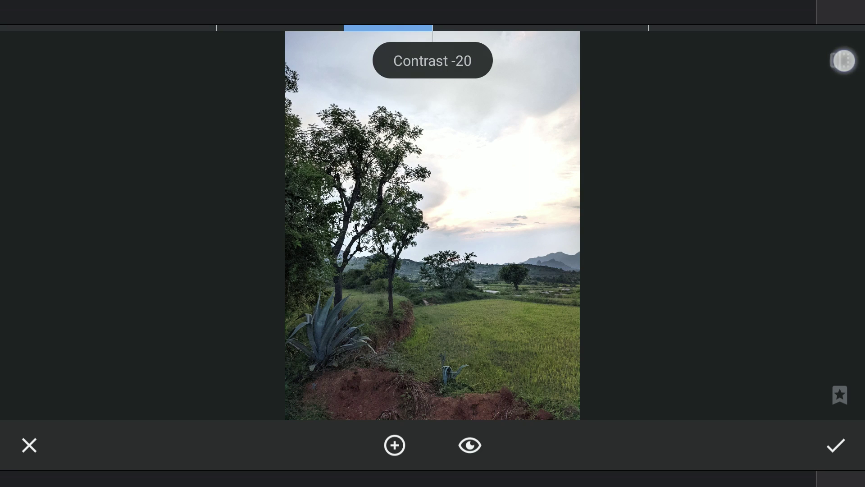
left_click(845, 61)
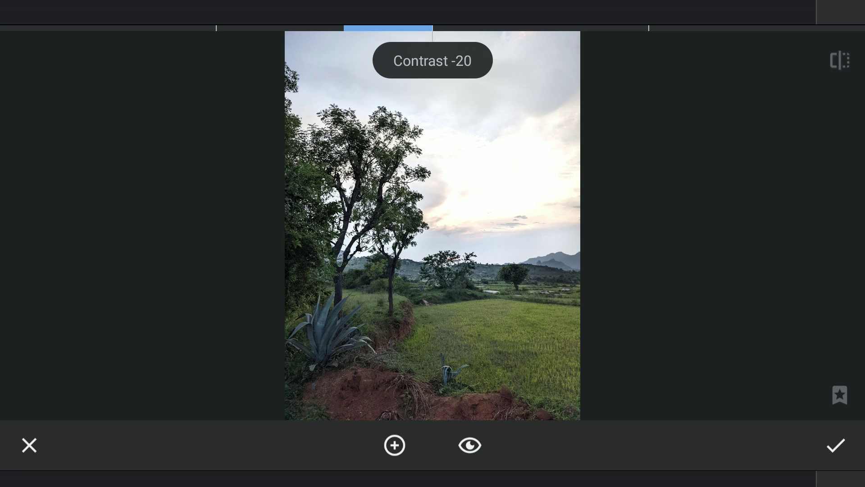
left_click(851, 53)
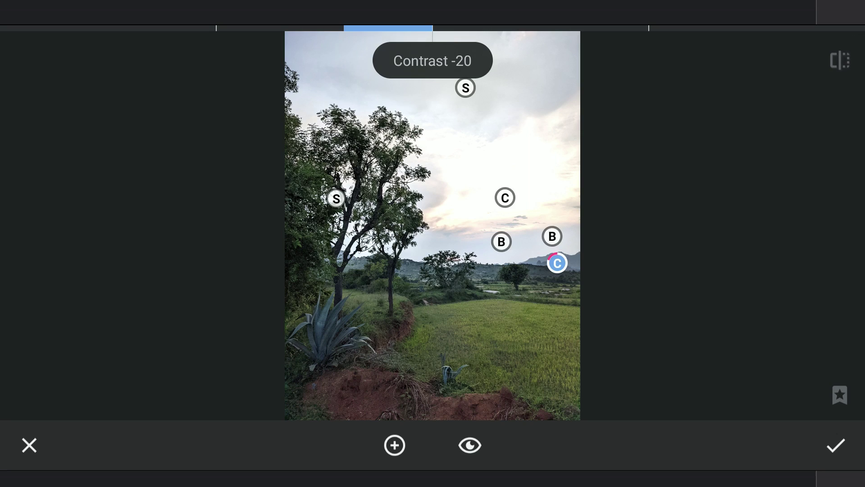
left_click(836, 444)
left_click(700, 51)
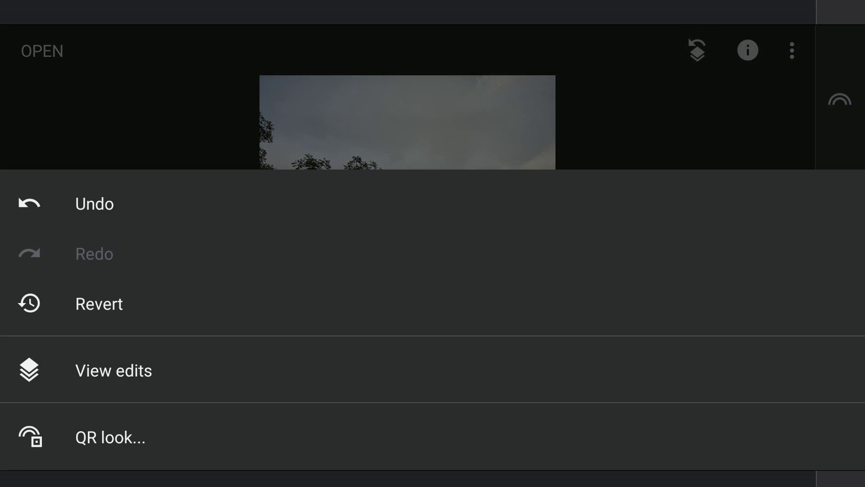
Open the Selective edit's mask brush, invert the mask and set brush strength to 0
left_click(115, 370)
left_click(806, 384)
left_click(678, 385)
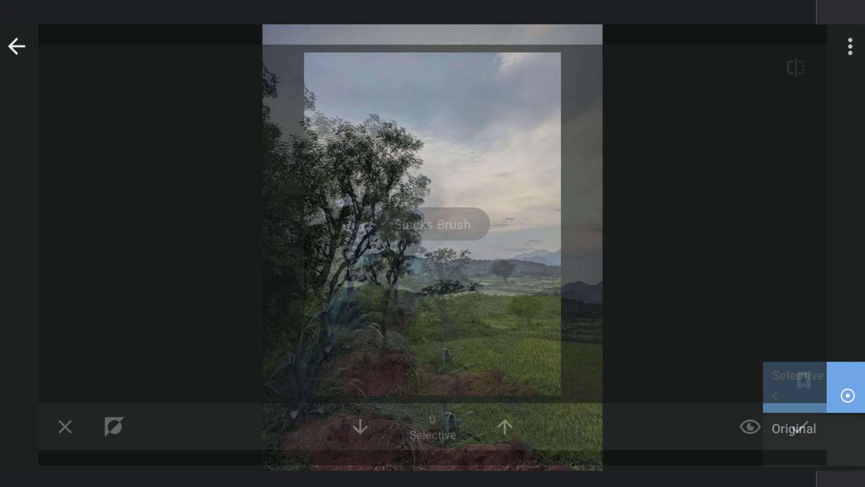
left_click(60, 444)
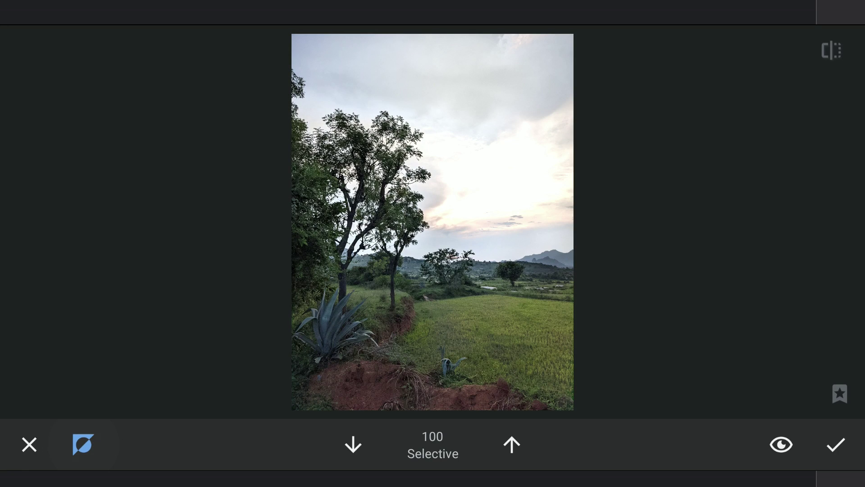
left_click(353, 443)
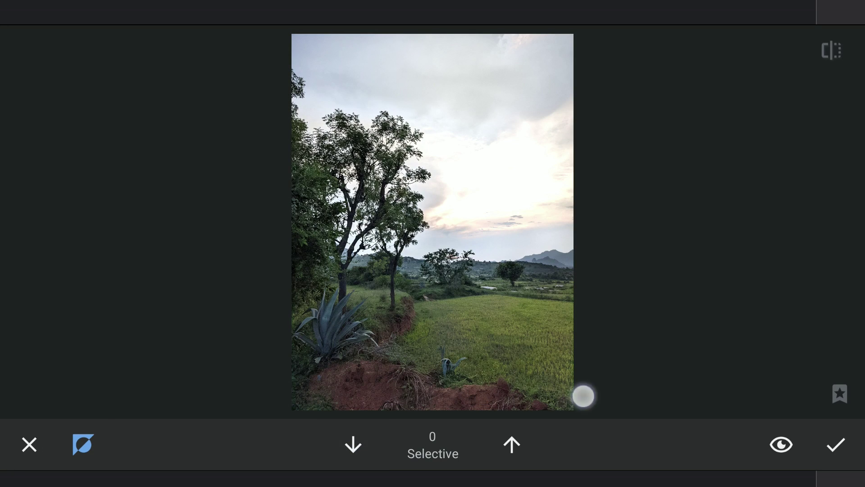
scroll(347, 381, "up", 3)
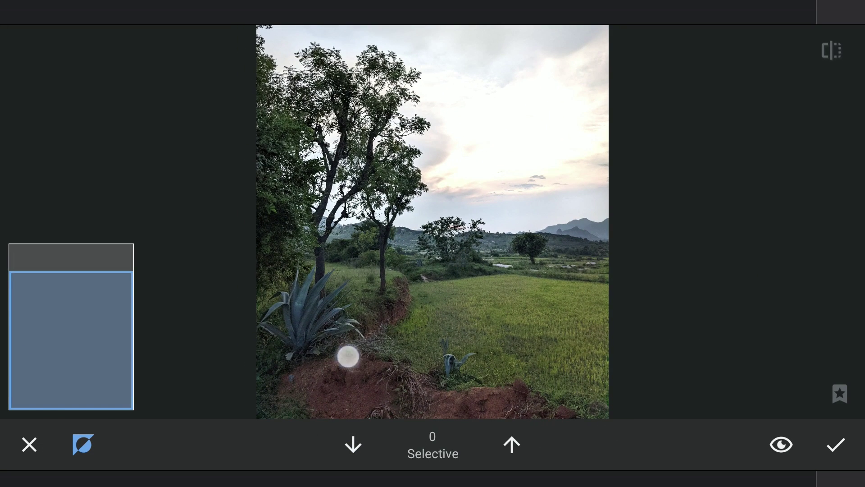
scroll(494, 339, "up", 3)
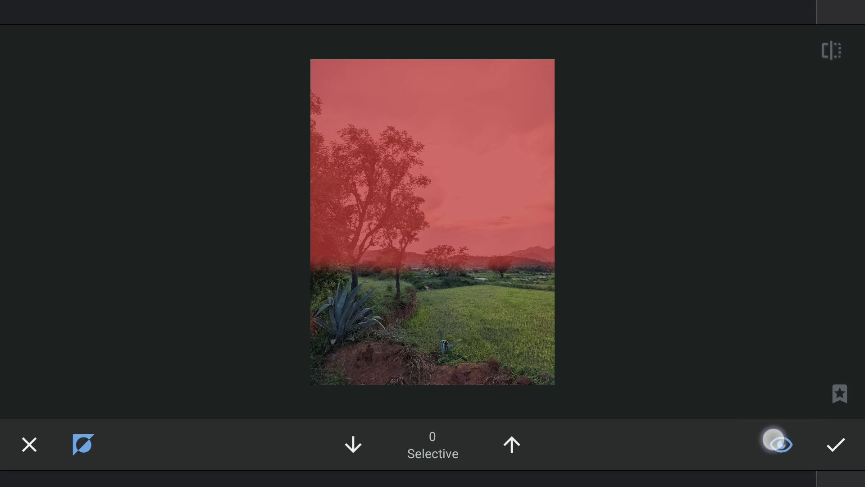
scroll(484, 282, "down", 2)
Apply the mask, then copy and insert the Selective edit into the stack
left_click(836, 444)
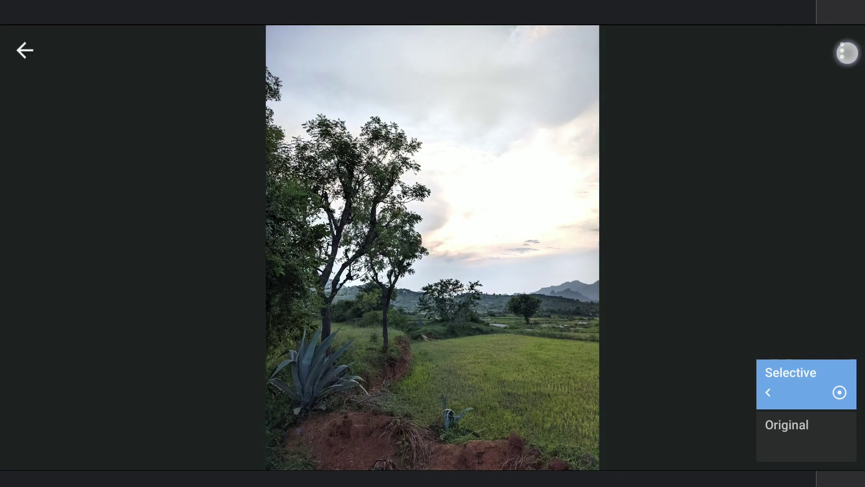
left_click(856, 38)
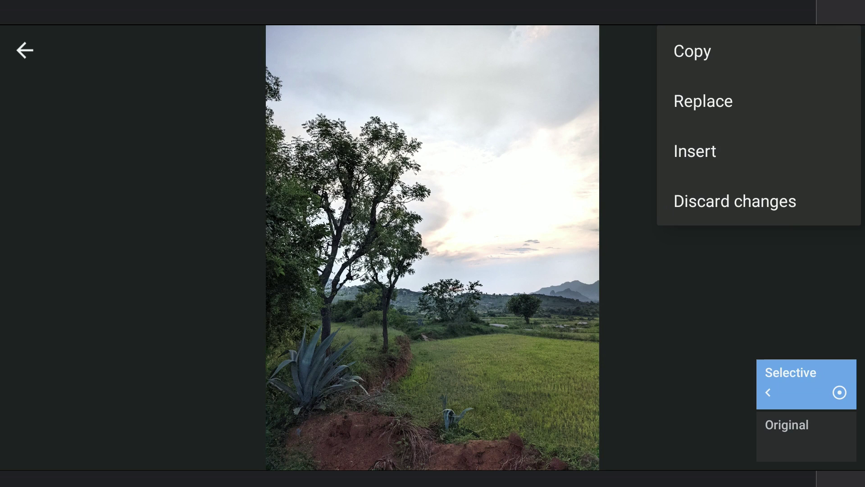
left_click(838, 50)
left_click(843, 50)
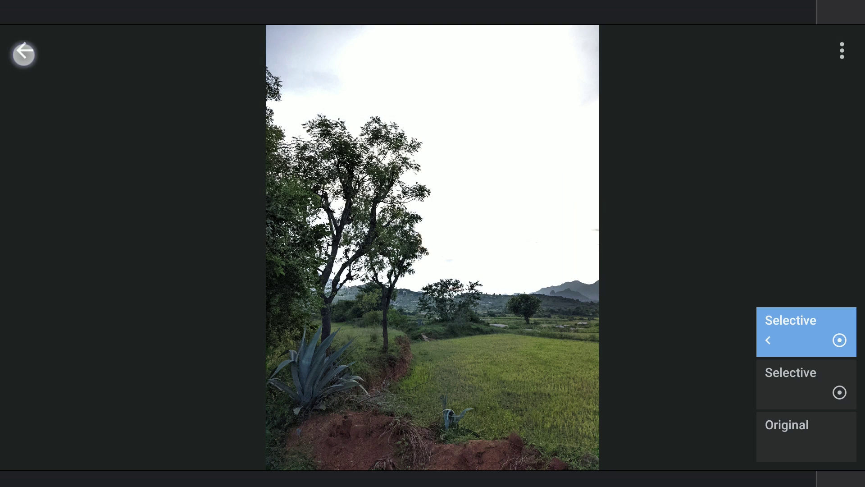
left_click(23, 53)
Set Shadows to -30 in Tune Image and apply it
left_click(840, 248)
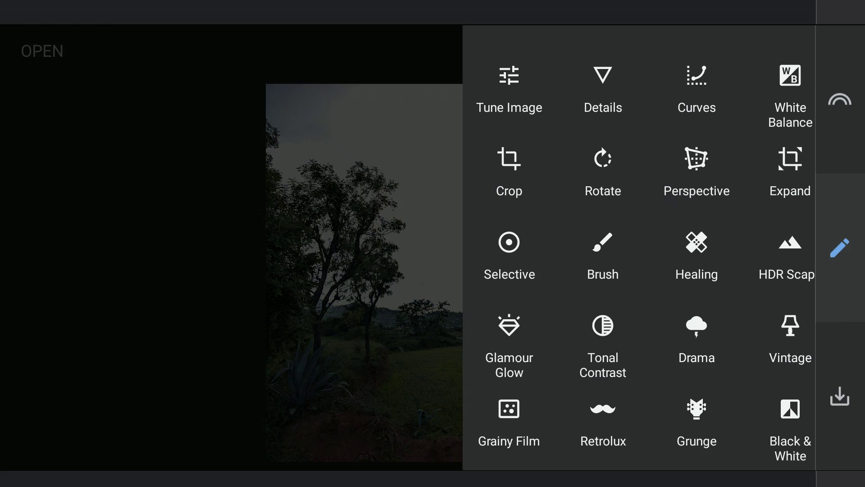
left_click(487, 92)
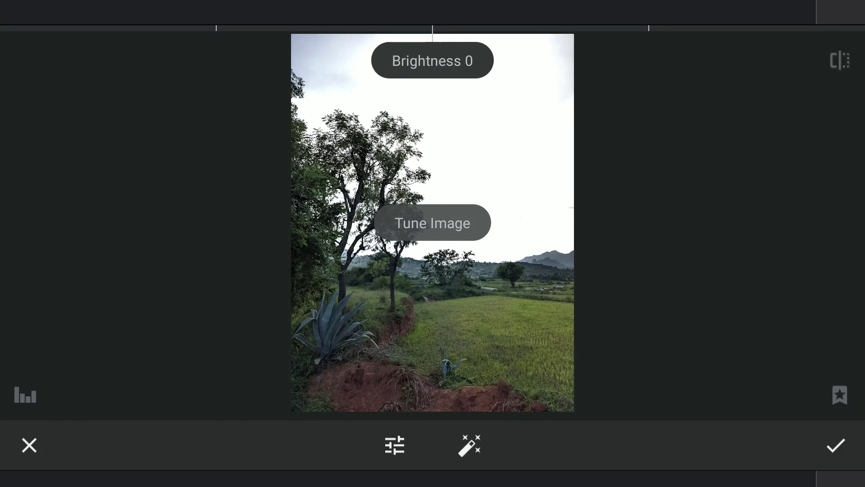
mouse_move(692, 361)
left_mouse_down()
mouse_move(707, 131)
mouse_move(645, 340)
left_mouse_up()
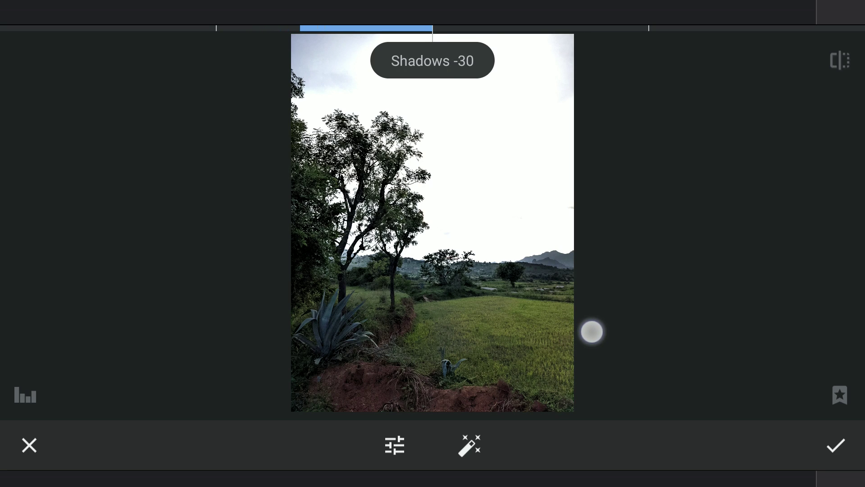
left_click(841, 437)
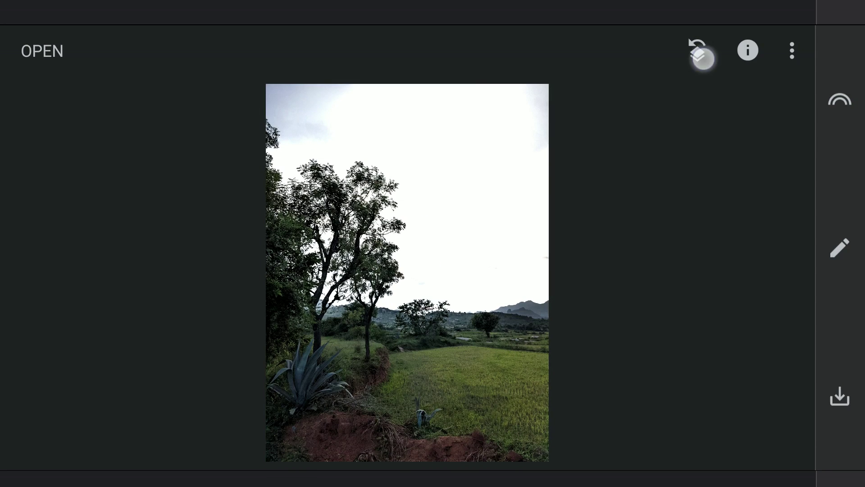
Brush the Tune Image shadow edit onto the tree trunk and the grass field
left_click(703, 58)
left_click(219, 378)
left_click(798, 277)
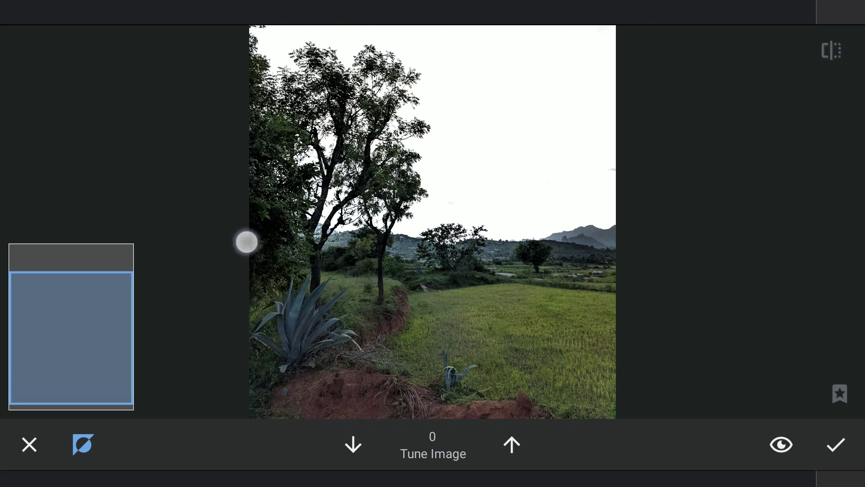
scroll(433, 223, "up", 3)
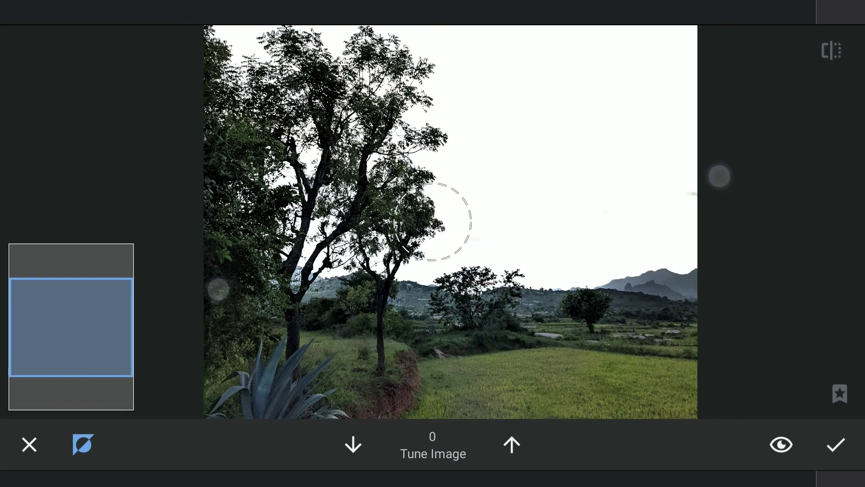
left_click_drag(307, 125, 294, 210)
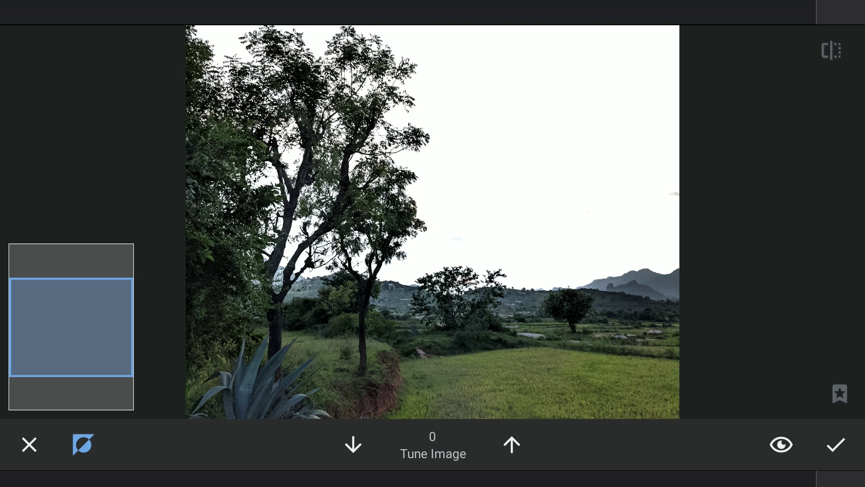
left_click_drag(514, 366, 384, 380)
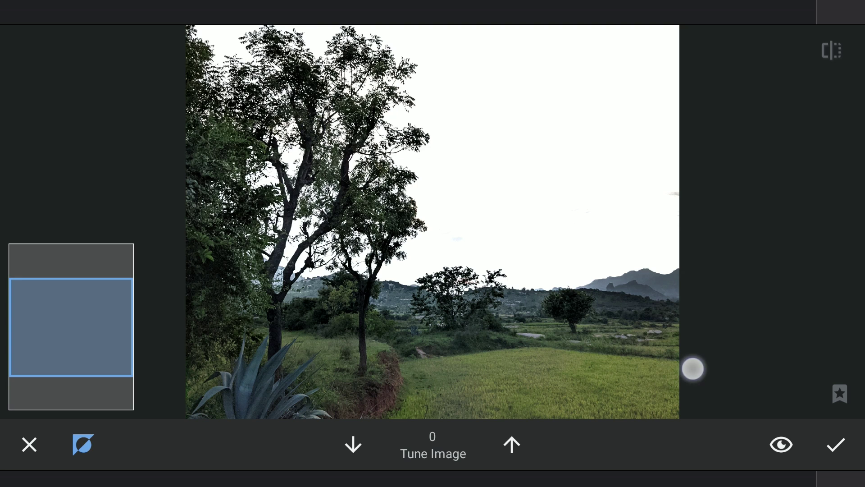
left_click_drag(265, 363, 255, 359)
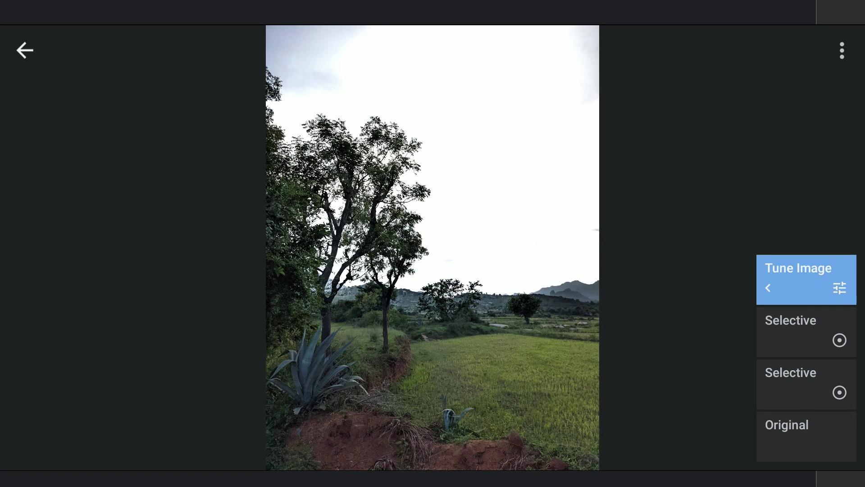
left_click(16, 65)
left_click(841, 246)
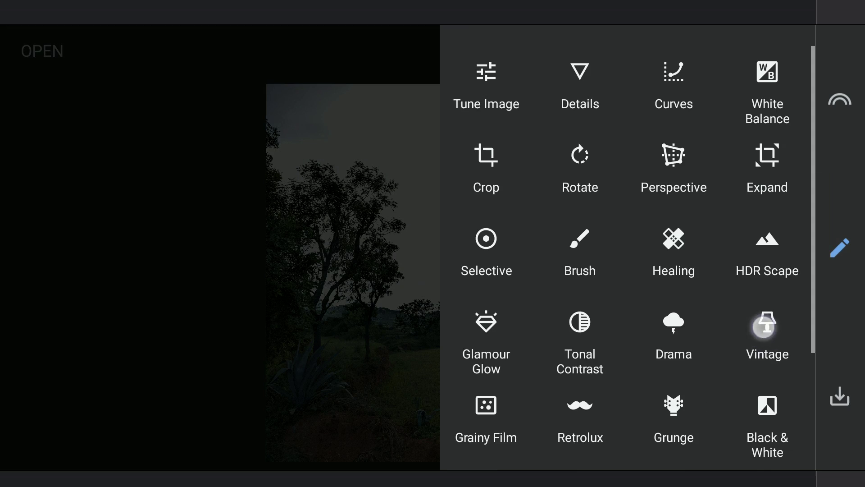
left_click_drag(768, 354, 775, 157)
Add the sunset photo as a Darken-mode double exposure, then select it in the edit stack
left_click(582, 410)
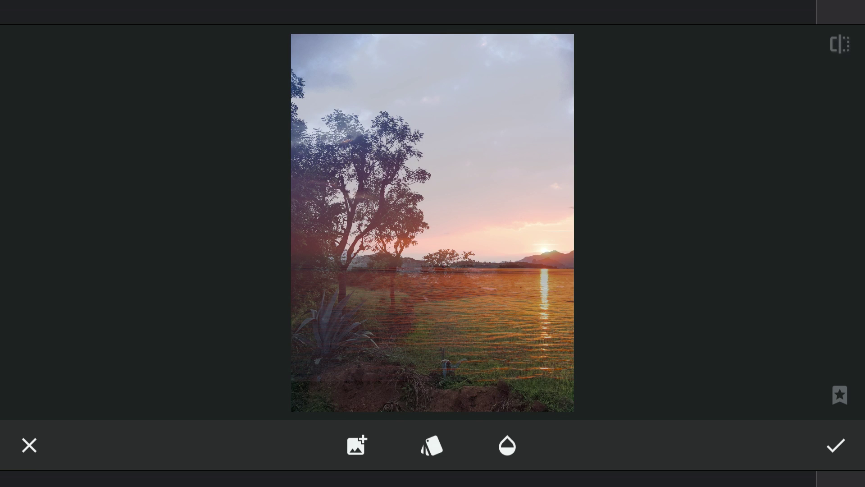
left_click(431, 445)
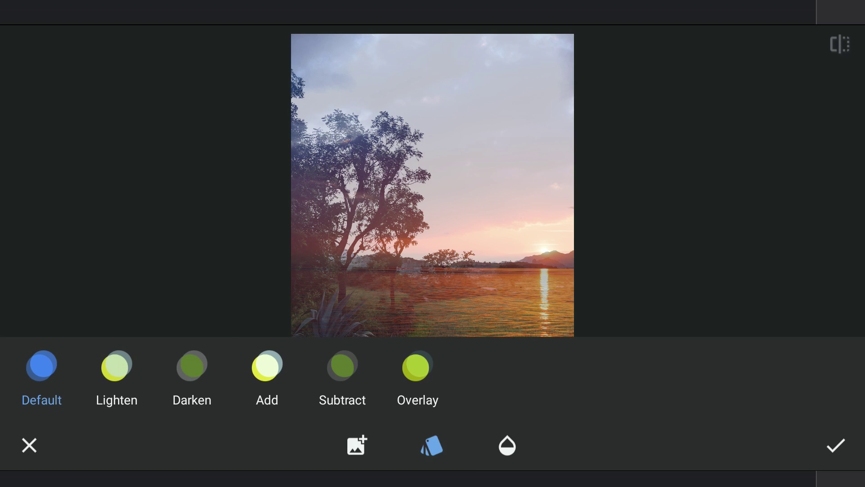
left_click(191, 365)
left_click(835, 445)
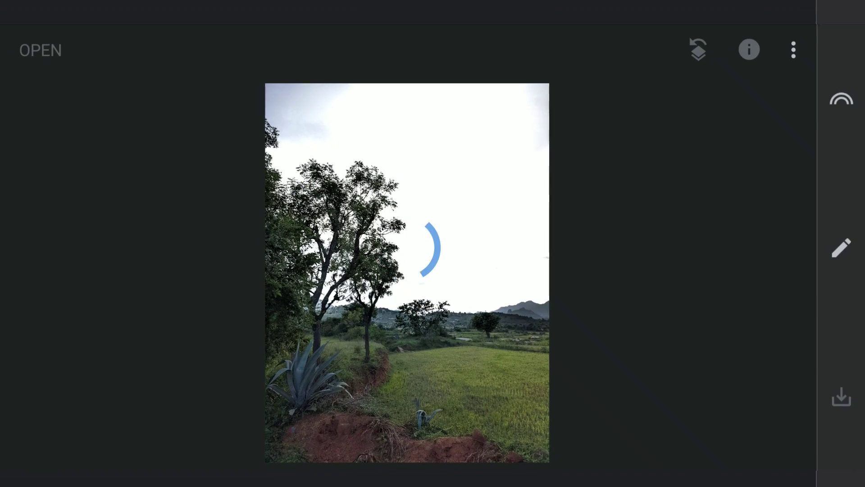
left_click(697, 50)
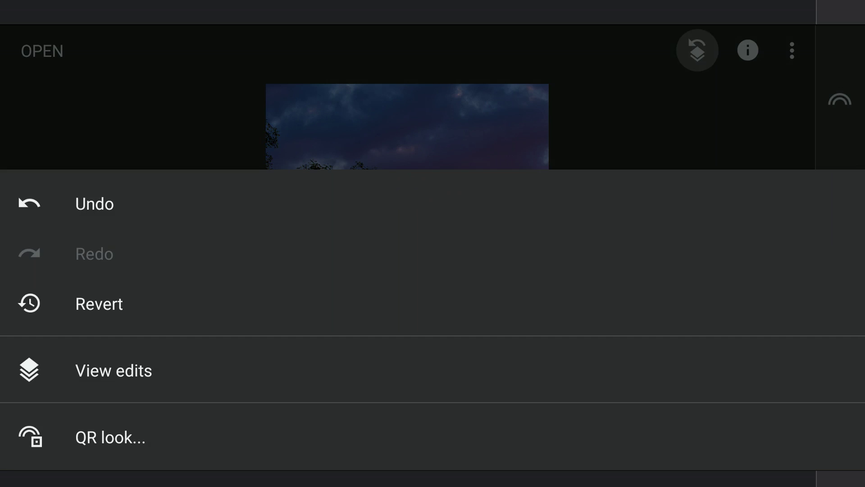
left_click(130, 372)
left_click(819, 234)
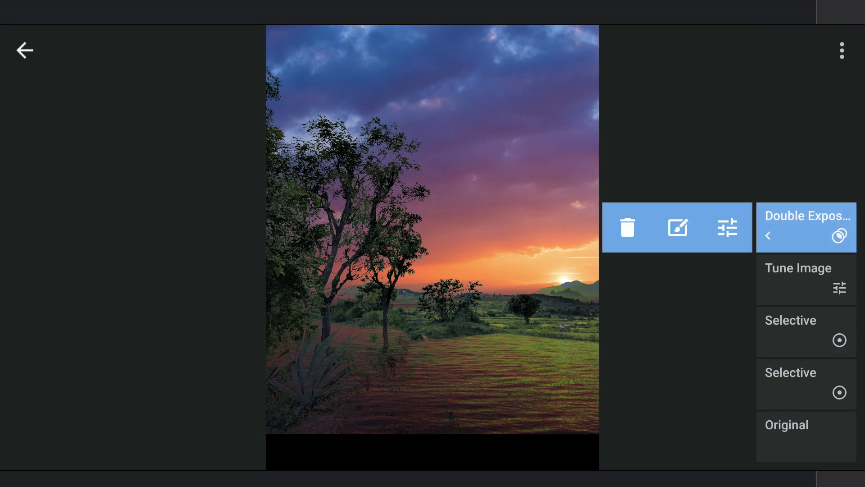
Invert the Double Exposure mask and erase the sunset from the foreground grass and dirt
left_click(678, 228)
left_click(83, 445)
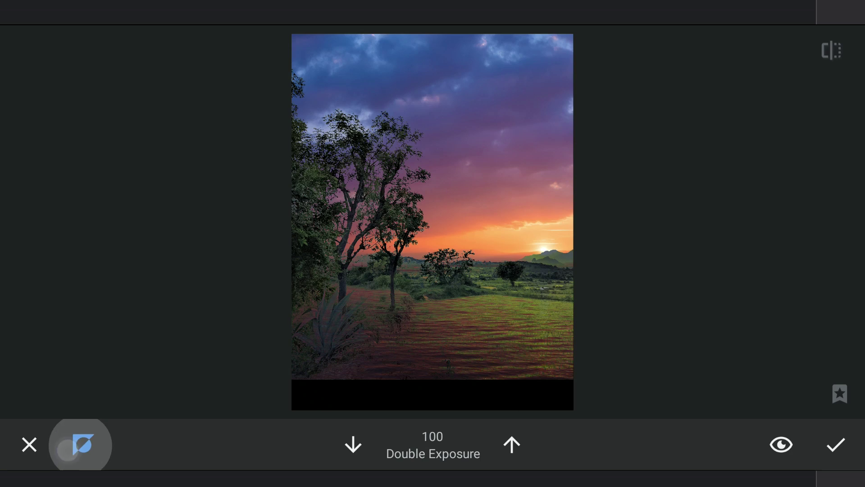
left_click(352, 447)
mouse_move(304, 393)
left_mouse_down()
mouse_move(476, 379)
mouse_move(277, 386)
mouse_move(314, 351)
left_mouse_up()
scroll(435, 203, "up", 3)
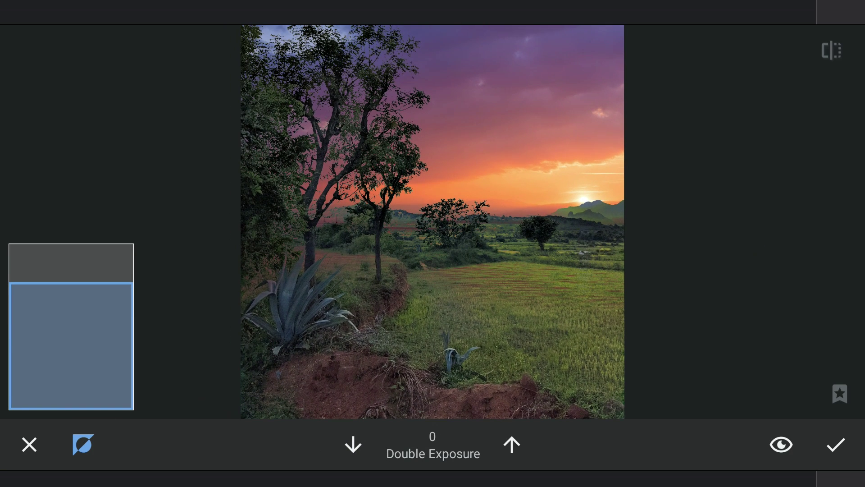
scroll(433, 221, "up", 3)
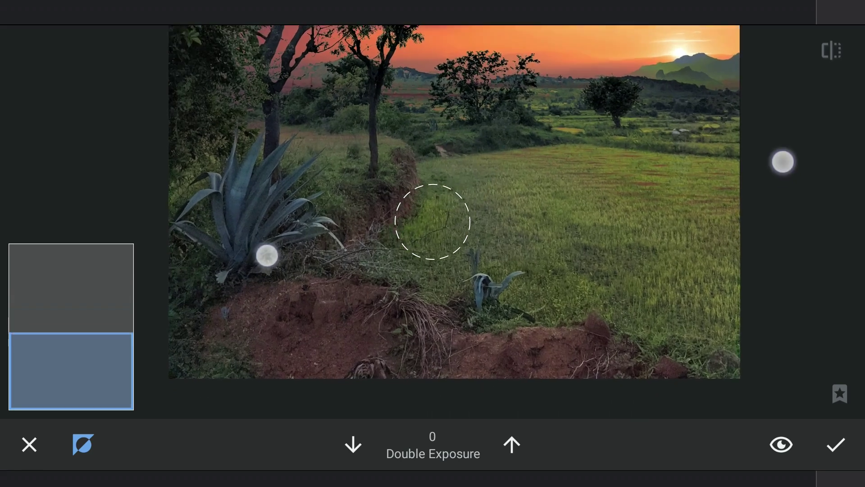
scroll(433, 221, "up", 1)
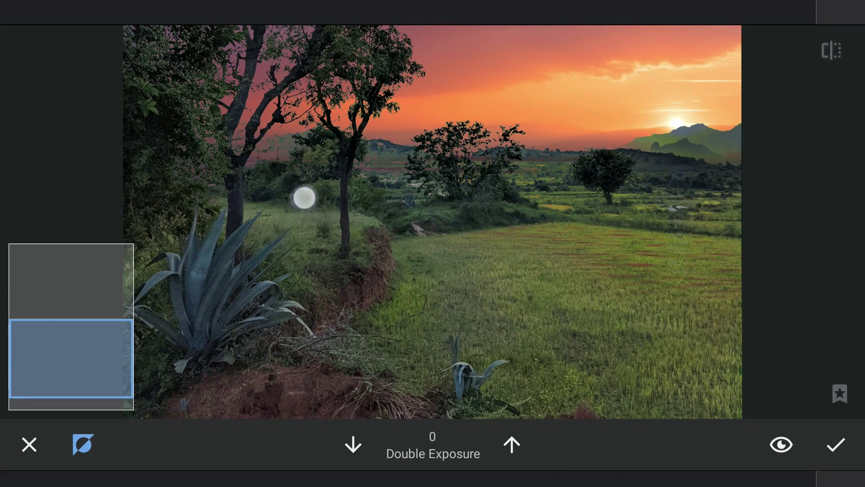
mouse_move(304, 197)
left_mouse_down()
mouse_move(340, 208)
mouse_move(508, 214)
mouse_move(564, 205)
mouse_move(678, 224)
mouse_move(596, 233)
mouse_move(769, 189)
mouse_move(758, 187)
mouse_move(797, 205)
mouse_move(335, 245)
mouse_move(220, 236)
mouse_move(189, 190)
mouse_move(271, 174)
mouse_move(201, 188)
mouse_move(253, 173)
mouse_move(181, 211)
mouse_move(137, 249)
left_mouse_up()
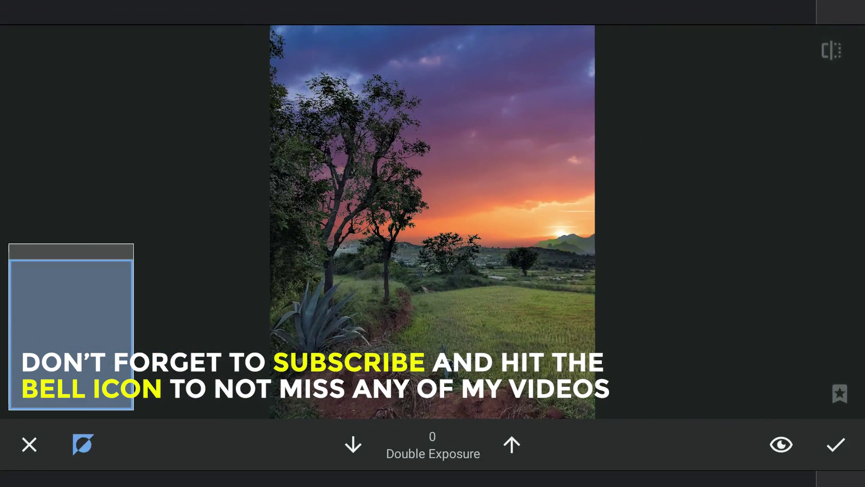
left_click(844, 445)
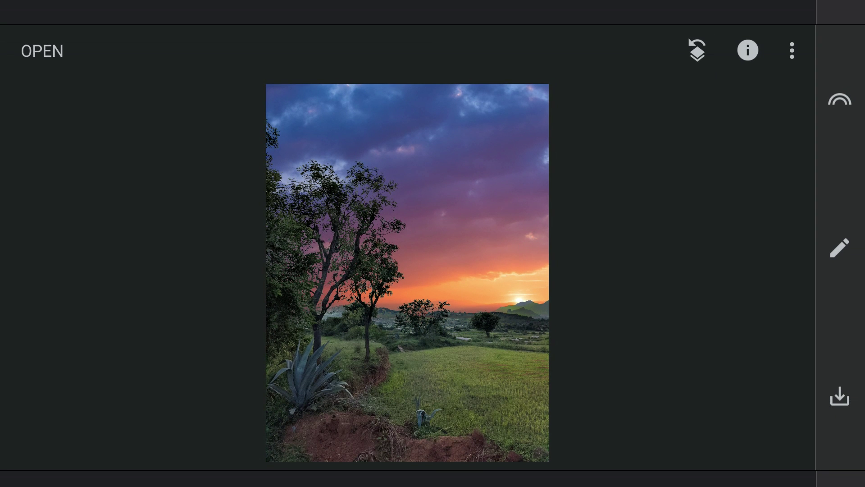
Pull the Curves midtone point and highlight endpoint down, then apply the curve
left_click(840, 248)
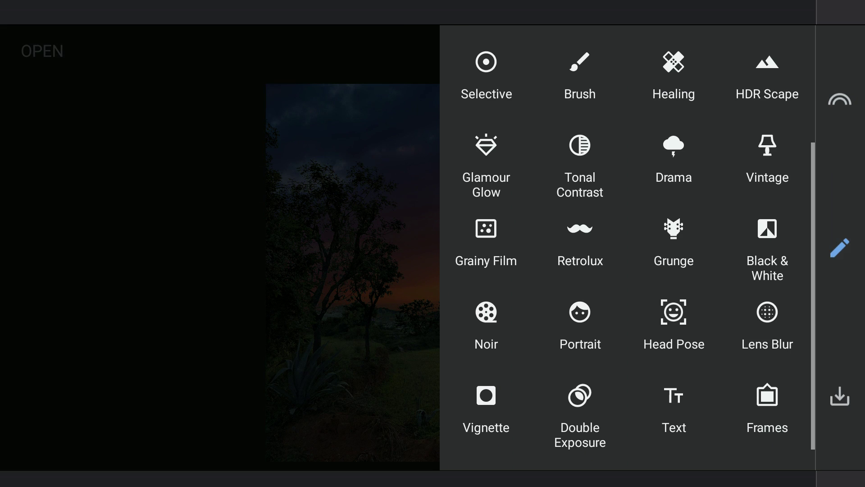
left_click_drag(717, 243, 693, 451)
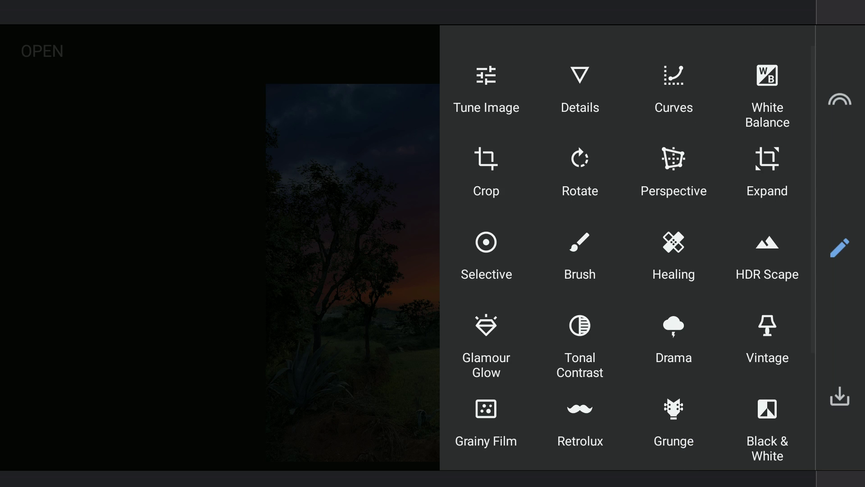
left_click(692, 92)
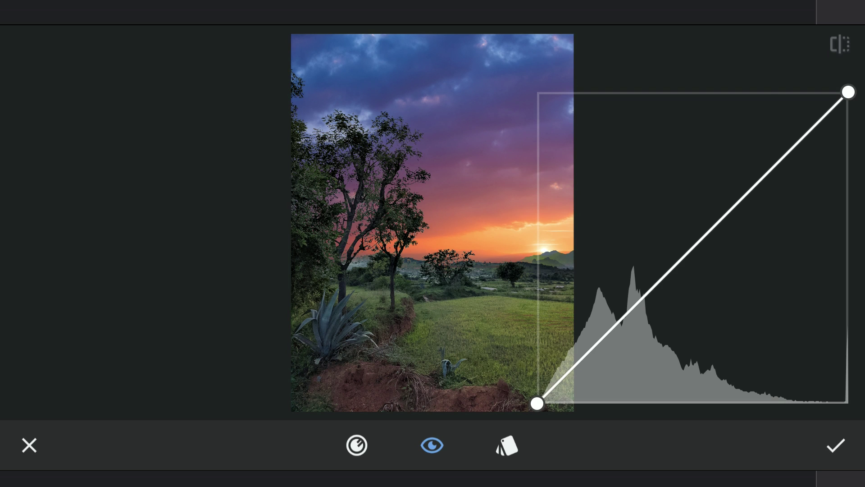
left_click_drag(703, 230, 729, 252)
left_click(848, 91)
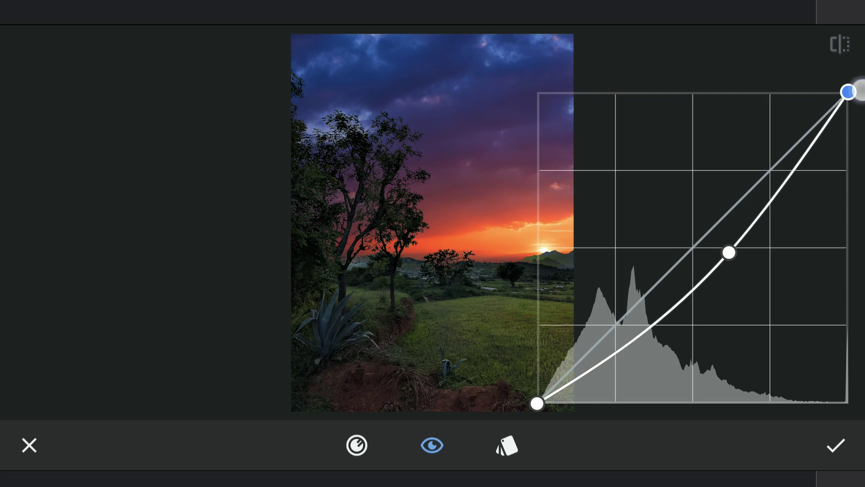
left_click_drag(856, 91, 854, 133)
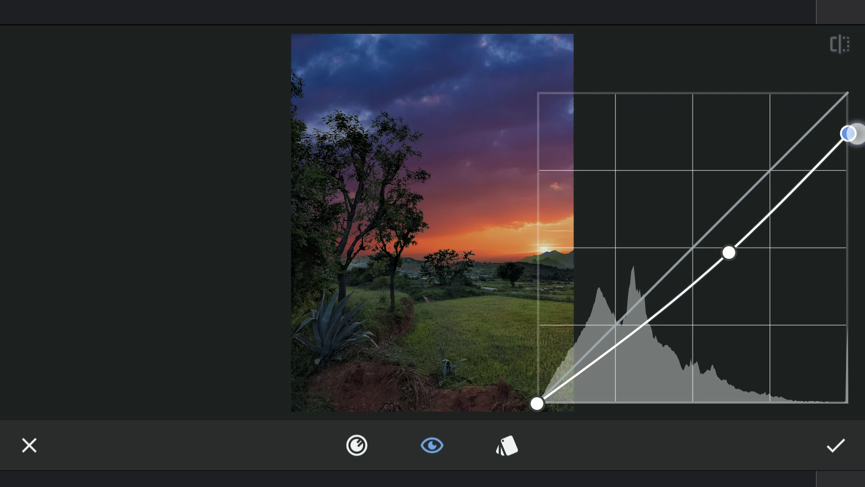
left_click_drag(729, 252, 730, 258)
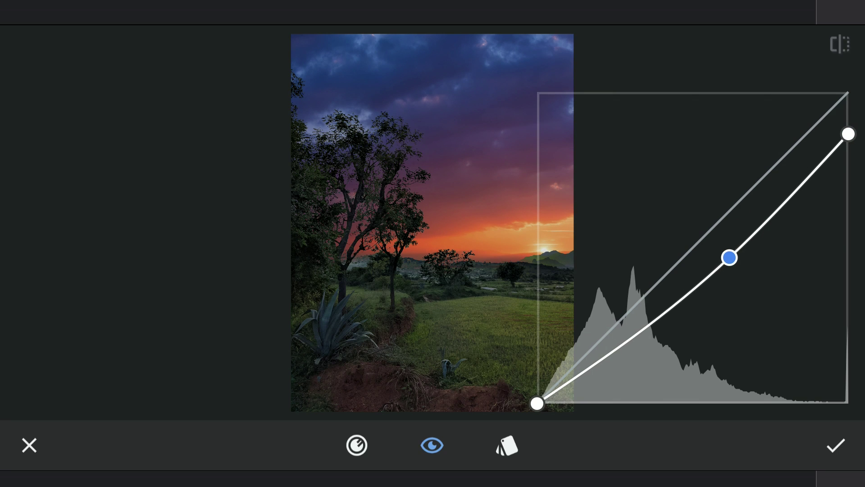
left_click(836, 445)
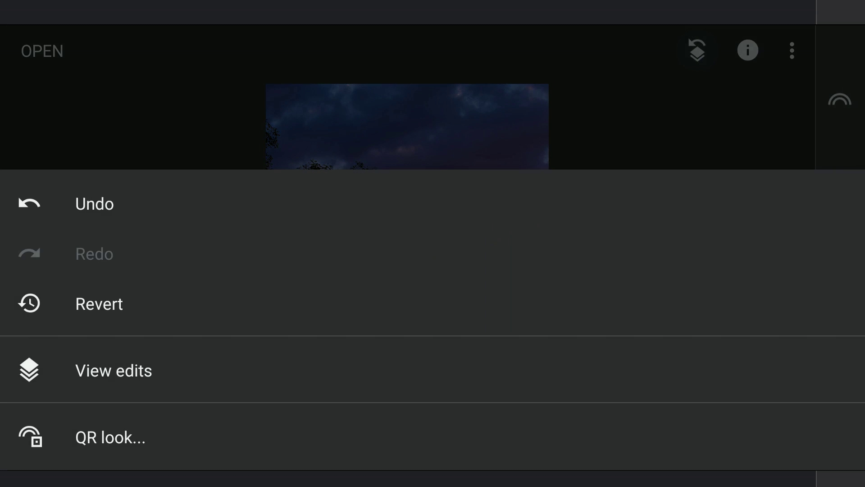
Brush the Curves edit at strength 100 over the foreground ground and apply it
left_click(139, 369)
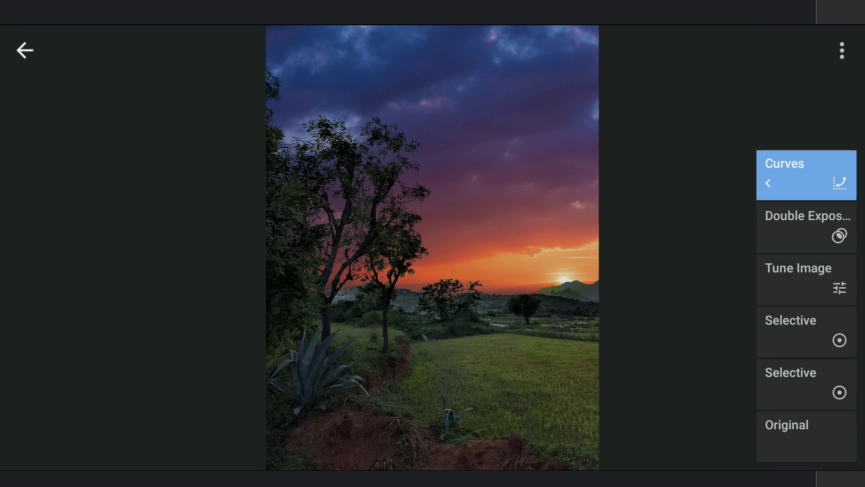
left_click(817, 177)
left_click(679, 177)
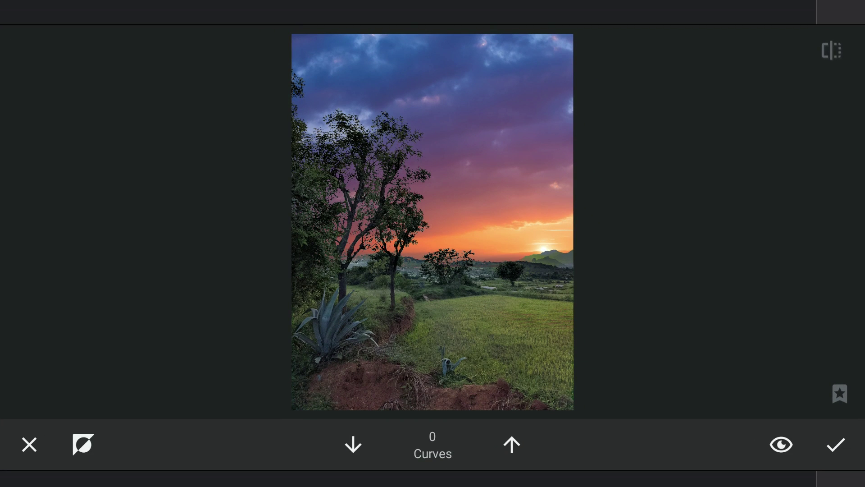
left_click(511, 444)
scroll(433, 271, "down", 3)
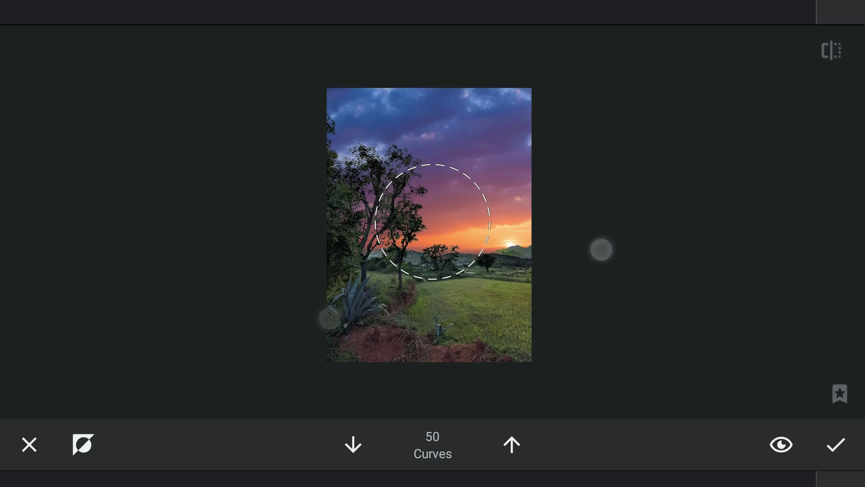
mouse_move(439, 90)
left_mouse_down()
mouse_move(549, 110)
mouse_move(399, 100)
left_mouse_up()
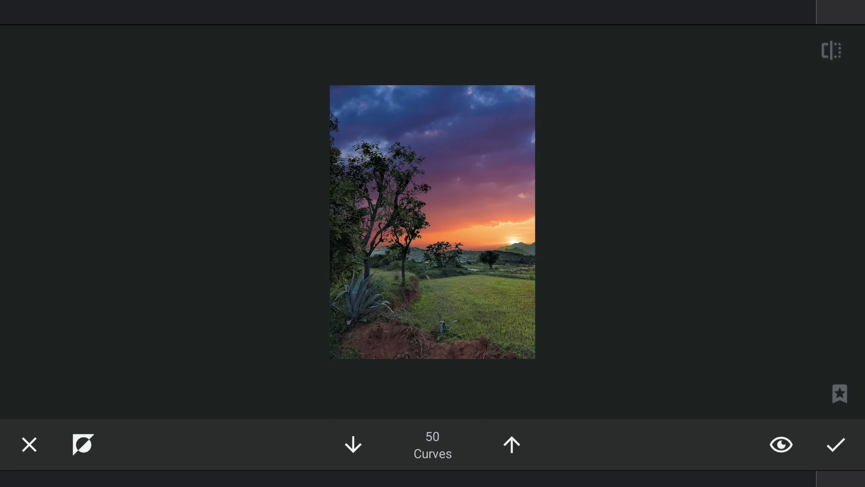
left_click(512, 445)
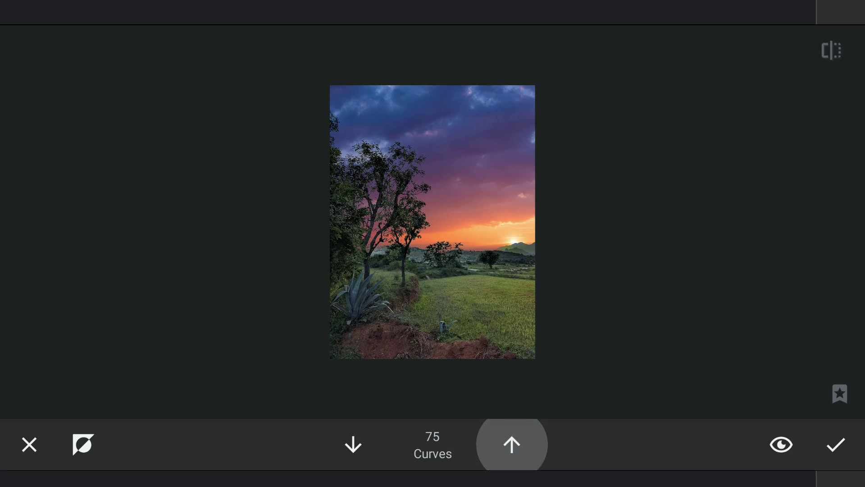
left_click(512, 444)
mouse_move(403, 395)
left_mouse_down()
mouse_move(326, 381)
mouse_move(518, 400)
mouse_move(289, 340)
mouse_move(460, 388)
mouse_move(564, 392)
left_mouse_up()
left_click(845, 60)
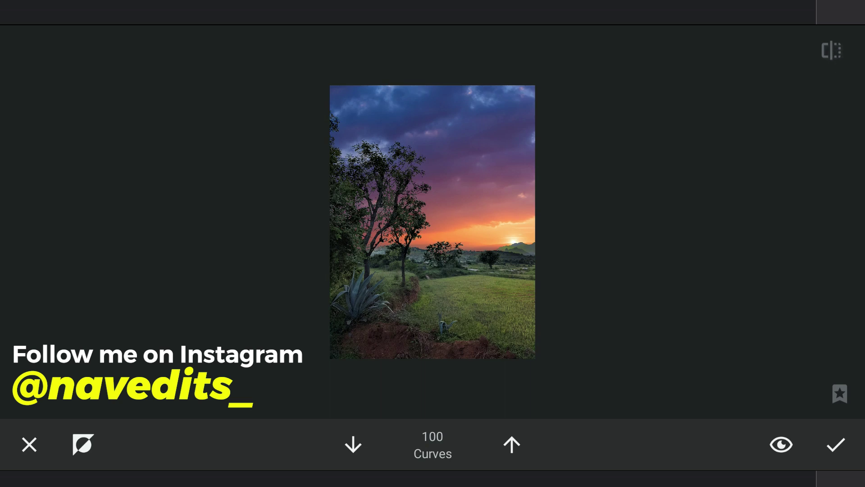
left_click(782, 444)
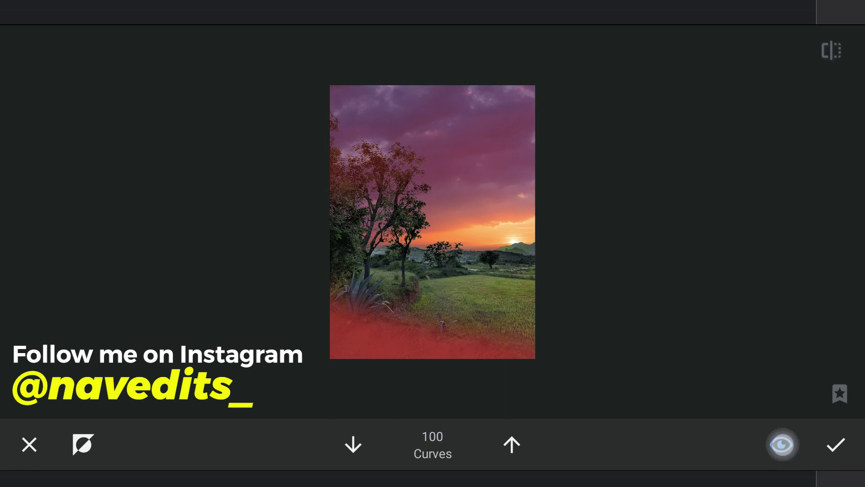
left_click(854, 439)
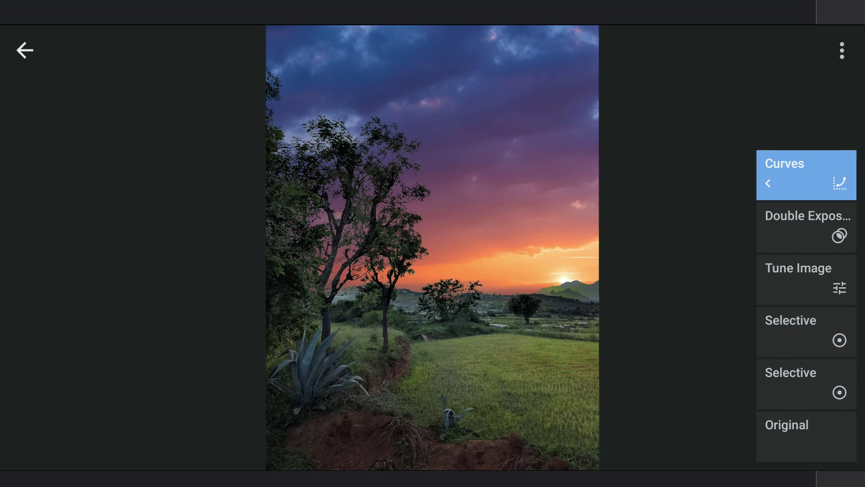
left_click(25, 48)
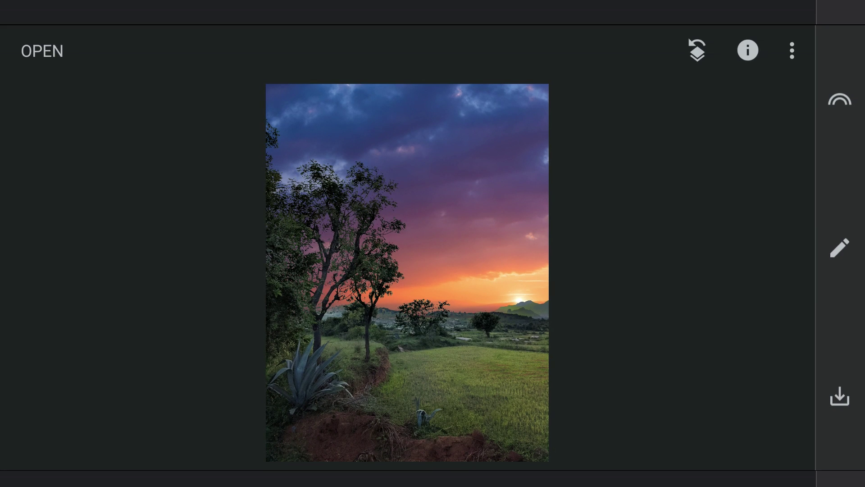
Start a new Curves adjustment that lifts the shadows and bows the midtones upward
left_click(840, 247)
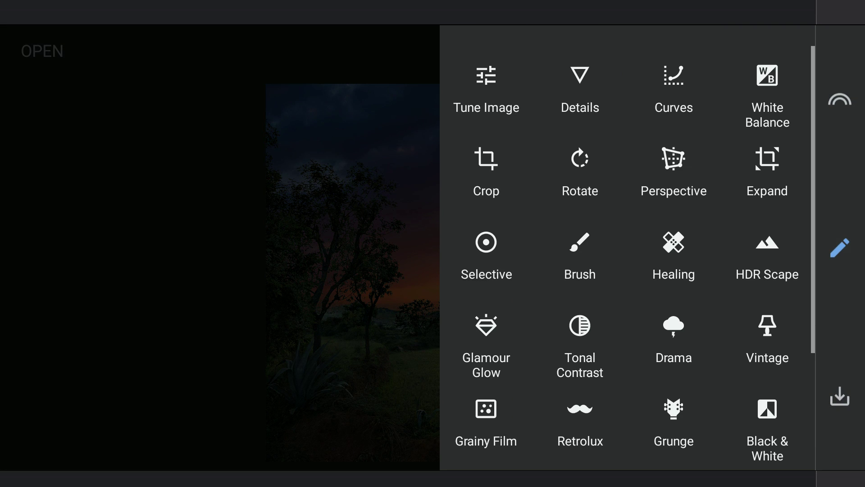
left_click(690, 80)
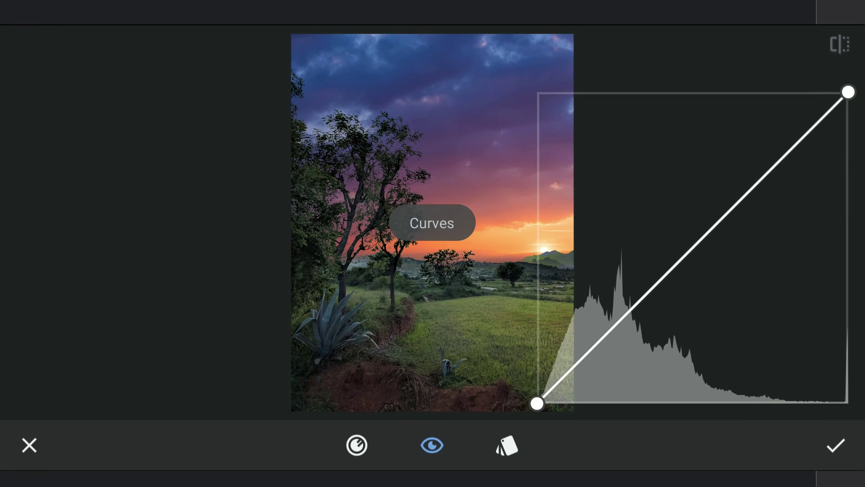
left_click_drag(537, 404, 537, 298)
left_click_drag(693, 203, 682, 165)
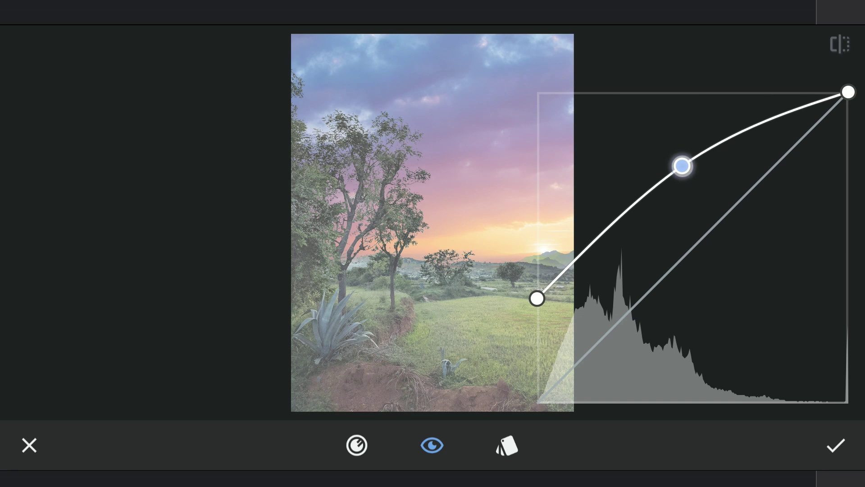
Raise the red and green channel curves and apply the adjustment
left_click(357, 445)
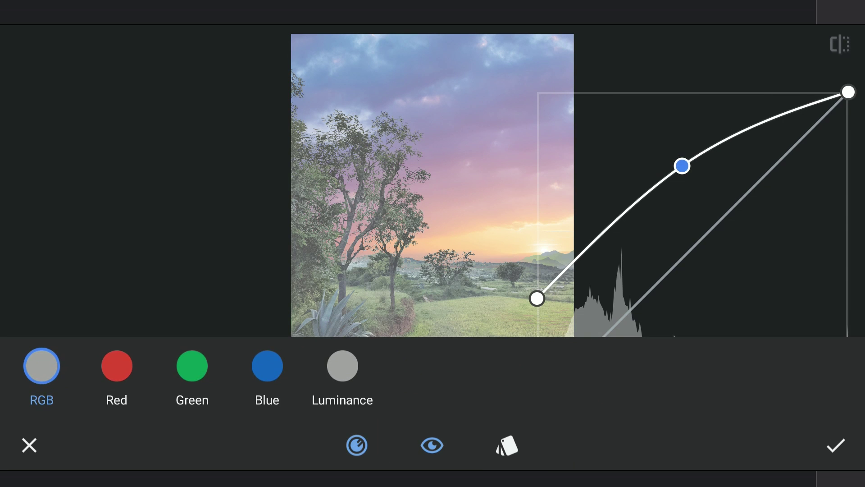
left_click(116, 367)
left_click_drag(681, 258, 662, 211)
left_click(358, 445)
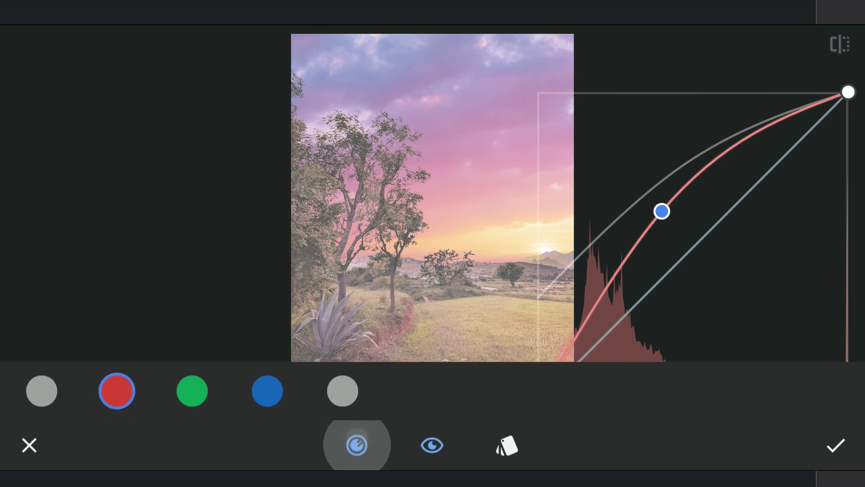
left_click(192, 393)
left_click_drag(681, 260, 669, 209)
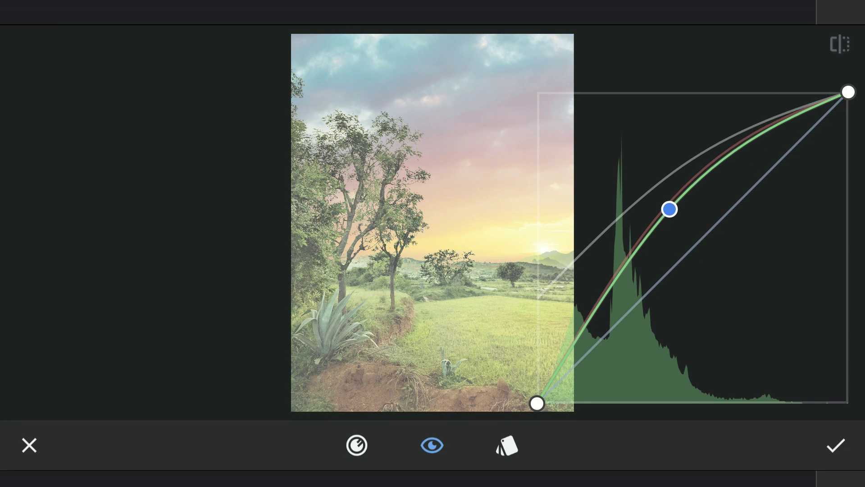
left_click(836, 445)
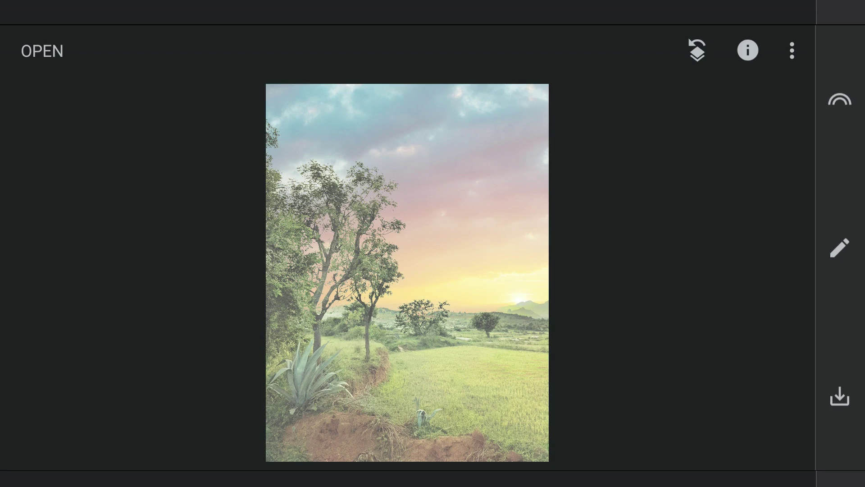
Brush the newest Curves edit onto the field and the horizon near the trees
left_click(697, 50)
left_click(113, 370)
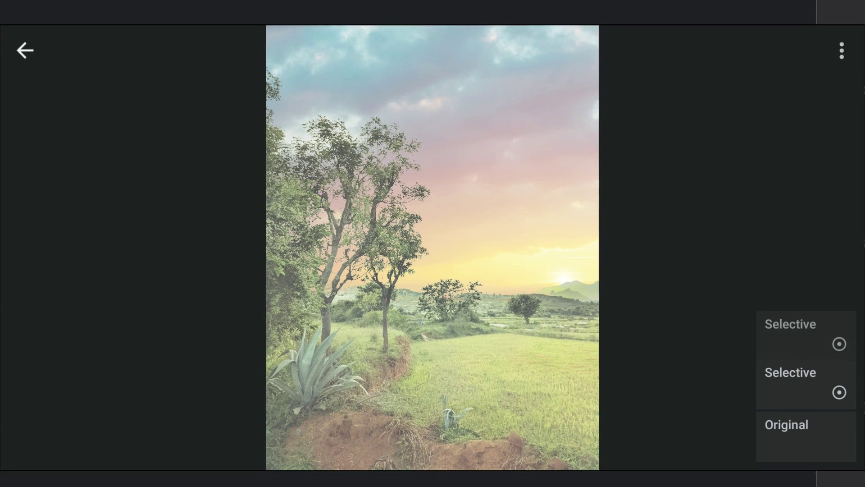
left_click(806, 122)
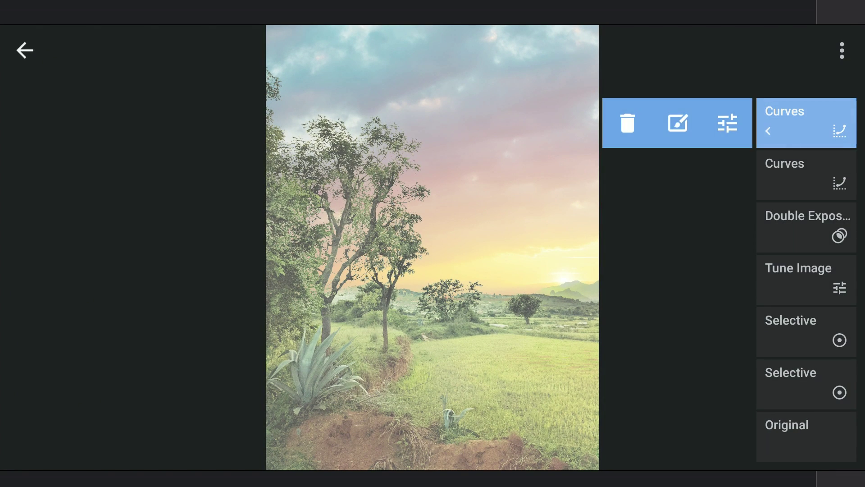
left_click(678, 124)
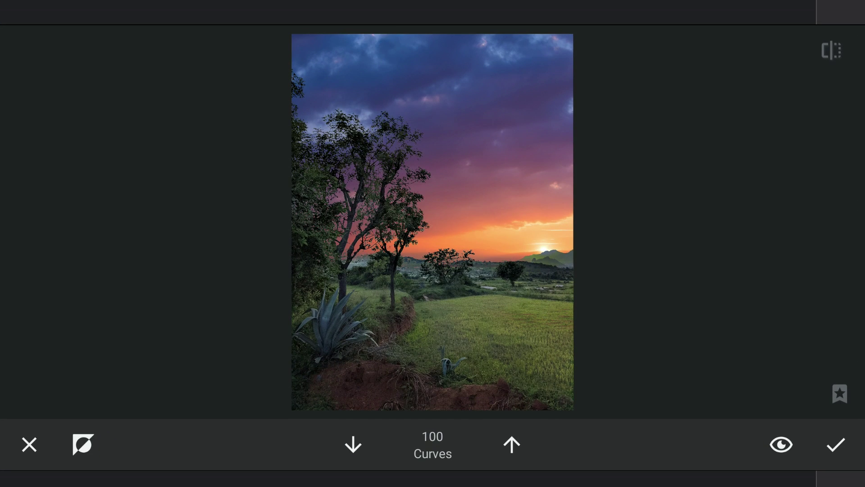
left_click_drag(406, 318, 634, 262)
left_click_drag(555, 286, 447, 296)
left_click_drag(589, 267, 456, 301)
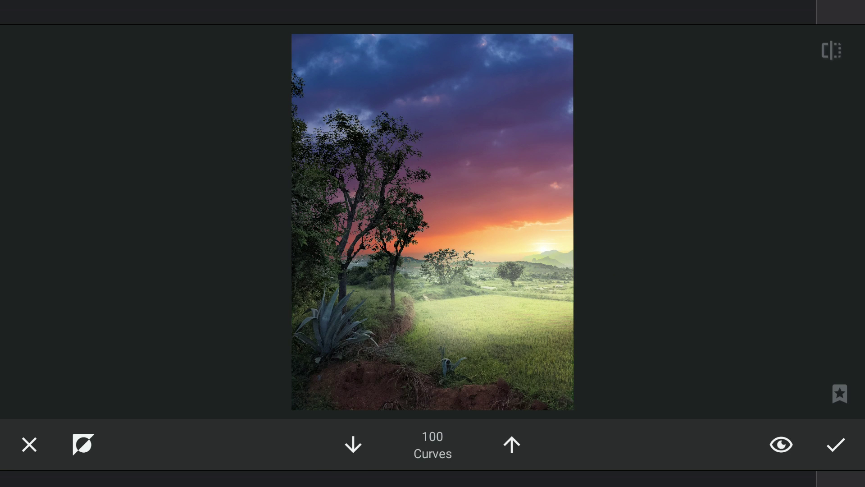
Erase Curves from part of the field, apply the mask, and return to the tools list
left_click(353, 444)
left_click(354, 444)
mouse_move(316, 327)
left_mouse_down()
mouse_move(473, 352)
mouse_move(350, 341)
mouse_move(528, 347)
mouse_move(369, 311)
mouse_move(516, 345)
mouse_move(523, 336)
mouse_move(504, 323)
mouse_move(338, 306)
mouse_move(606, 328)
mouse_move(367, 304)
mouse_move(317, 305)
mouse_move(609, 336)
mouse_move(370, 319)
left_mouse_up()
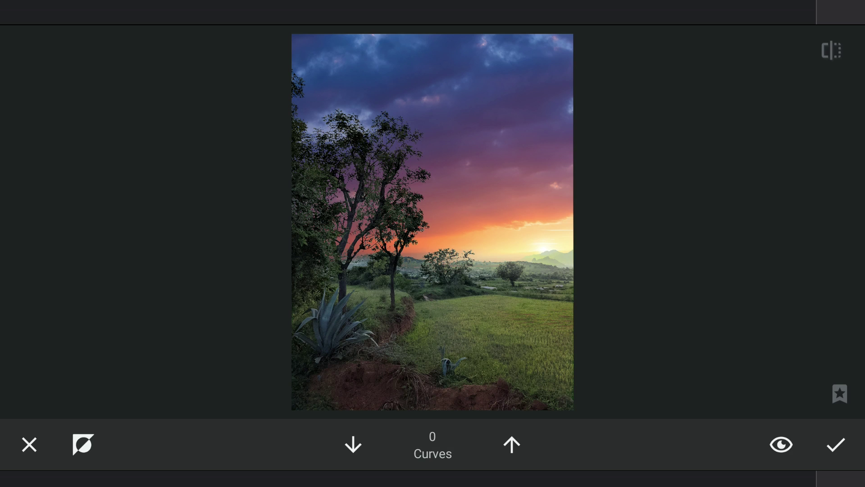
left_click(781, 444)
left_click(836, 444)
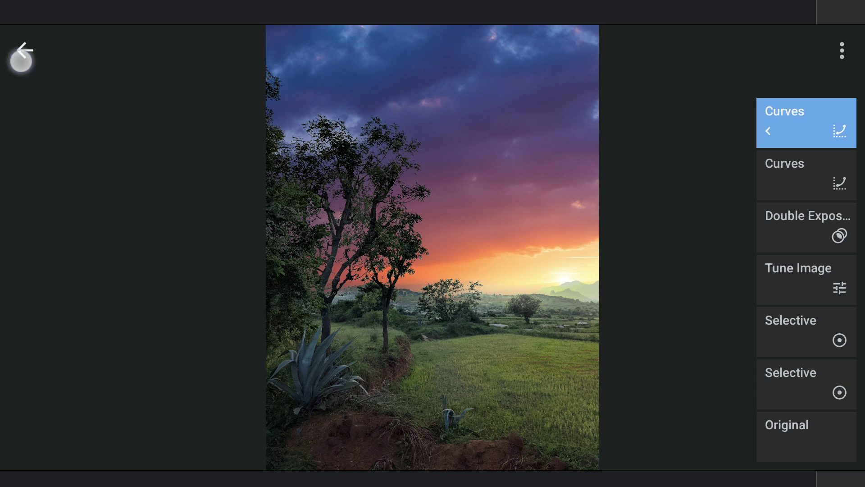
left_click(21, 58)
left_click(840, 248)
left_click_drag(744, 365, 754, 223)
Apply Vintage style 12 with lowered style strength and vignette strength 14
left_click_drag(745, 254, 726, 440)
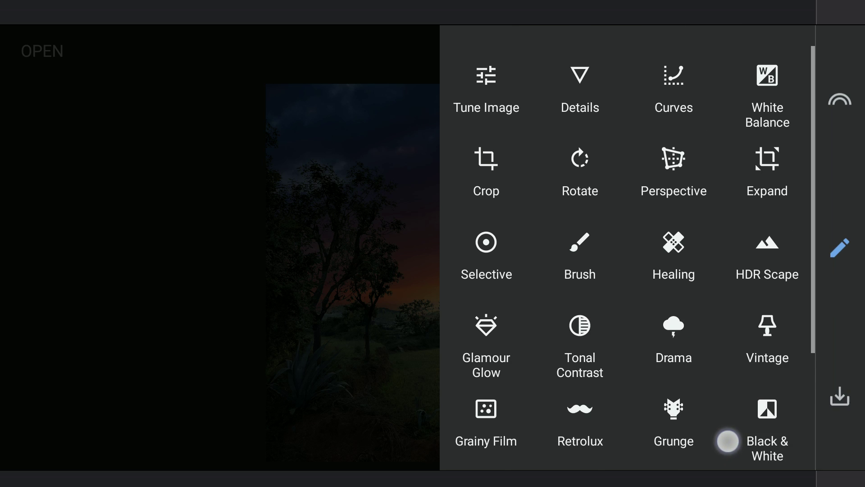
left_click(786, 332)
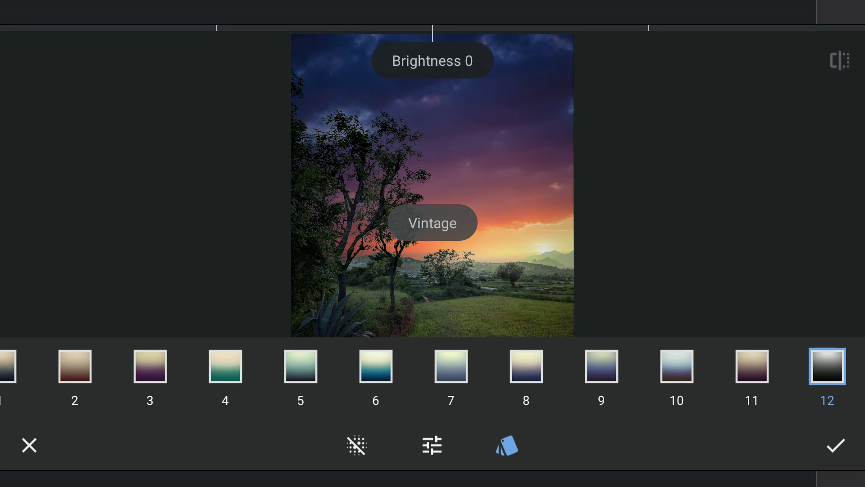
left_click(832, 370)
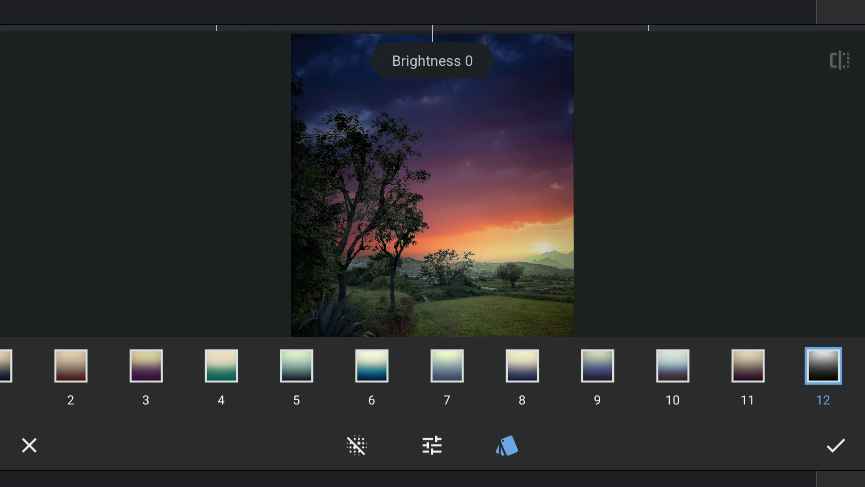
left_click(507, 445)
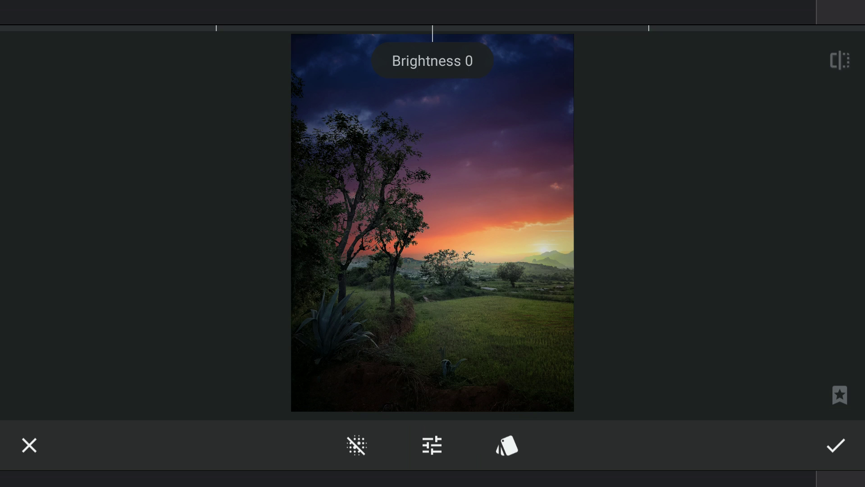
mouse_move(612, 320)
left_mouse_down()
mouse_move(613, 221)
mouse_move(535, 324)
left_mouse_up()
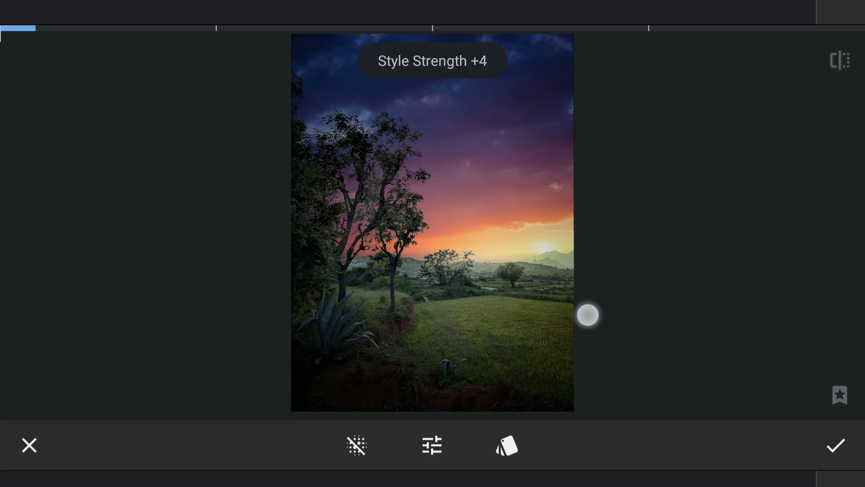
left_click_drag(588, 316, 594, 265)
left_click_drag(629, 337, 530, 340)
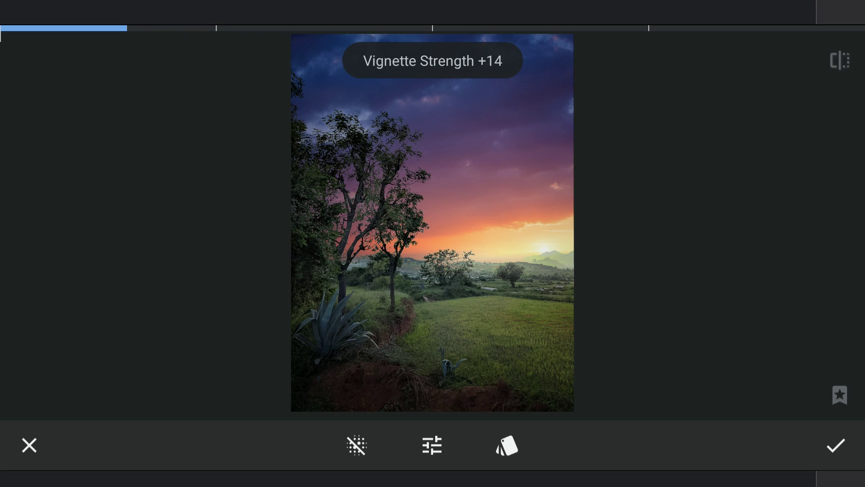
left_click(837, 444)
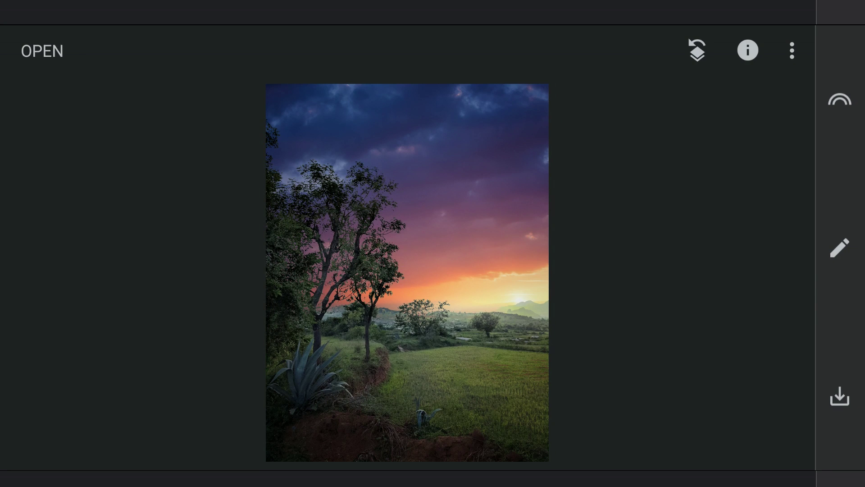
Brush the Vintage edit across the photo at strength 100 and apply it
left_click(717, 50)
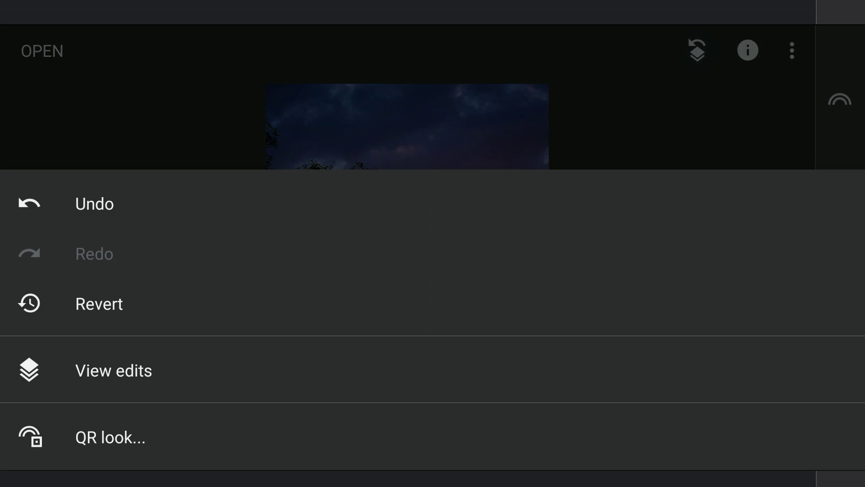
left_click(141, 354)
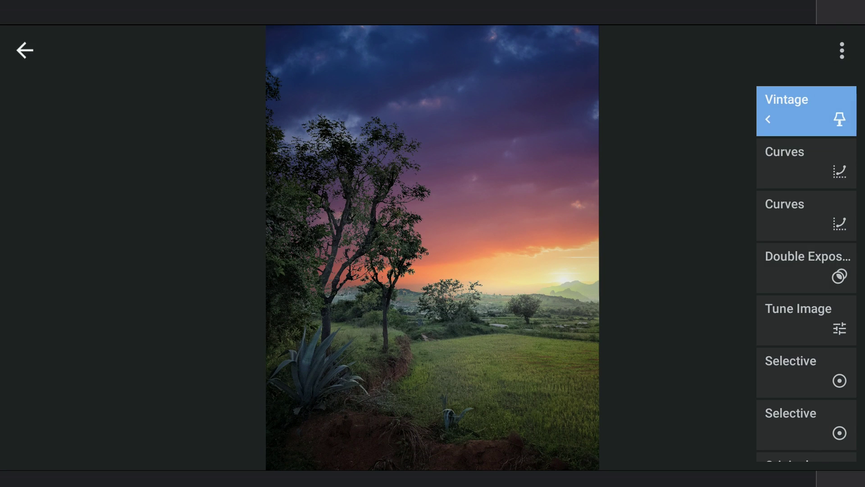
left_click(678, 111)
left_click(512, 445)
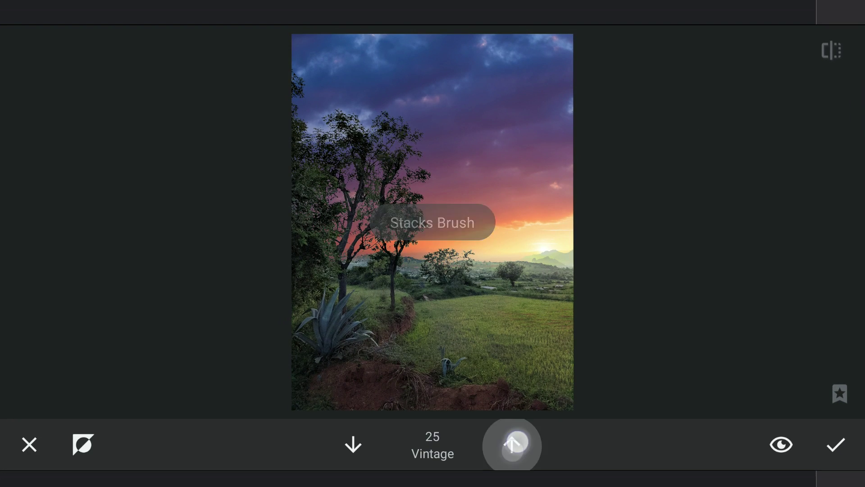
scroll(561, 248, "down", 3)
scroll(548, 197, "down", 3)
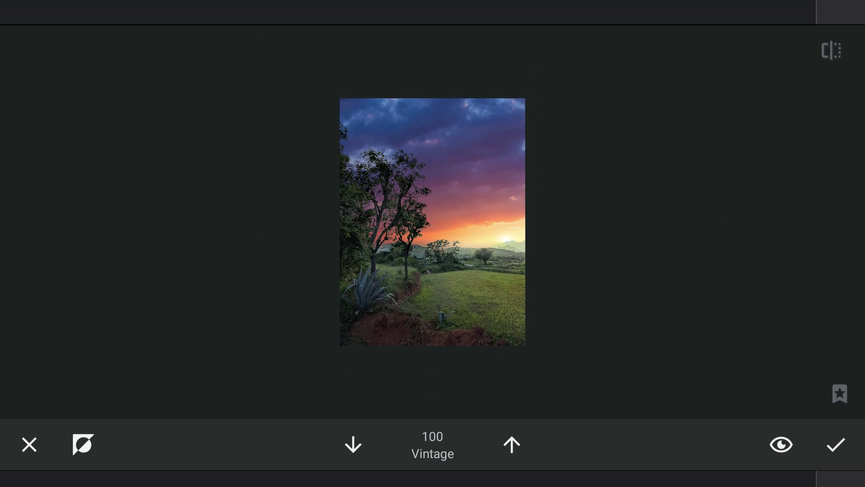
mouse_move(349, 374)
left_mouse_down()
mouse_move(447, 394)
mouse_move(559, 390)
mouse_move(374, 390)
mouse_move(245, 335)
mouse_move(493, 378)
mouse_move(611, 367)
left_mouse_up()
scroll(478, 284, "down", 3)
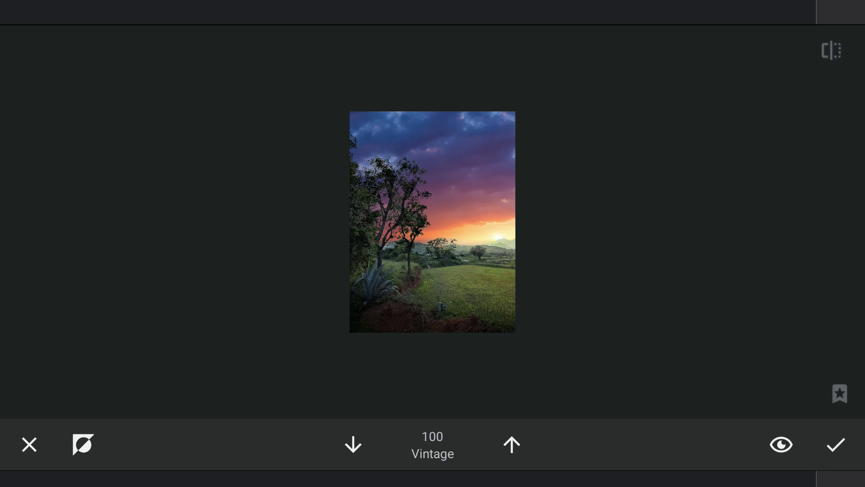
left_click(836, 444)
left_click(25, 50)
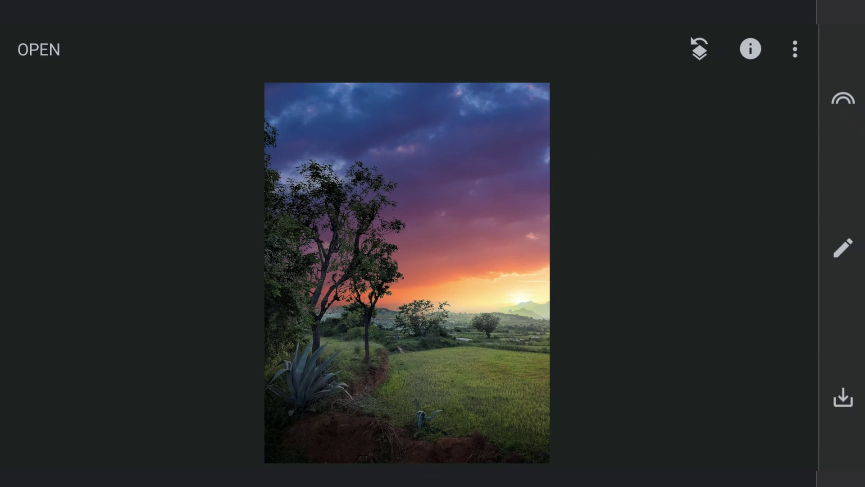
left_click(845, 249)
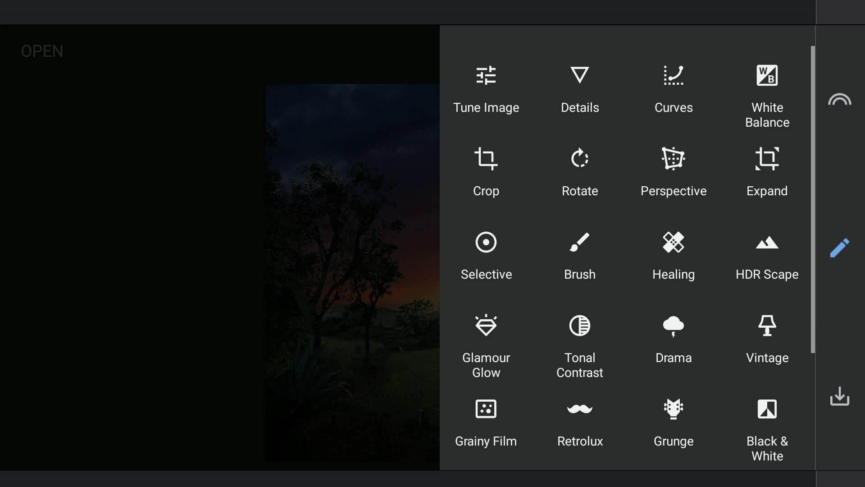
Place an enlarged Selective point on the grass, brightening it and setting contrast to +76
left_click(517, 249)
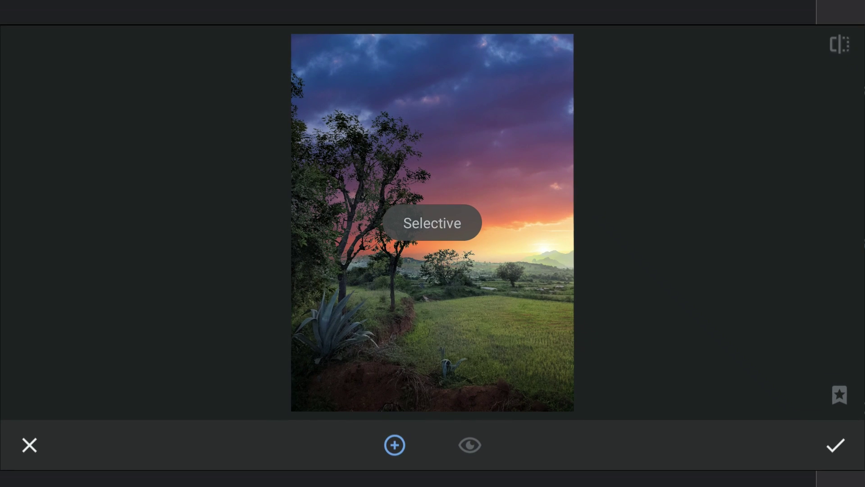
left_click(497, 311)
left_click_drag(496, 312, 505, 322)
left_click_drag(681, 268, 651, 285)
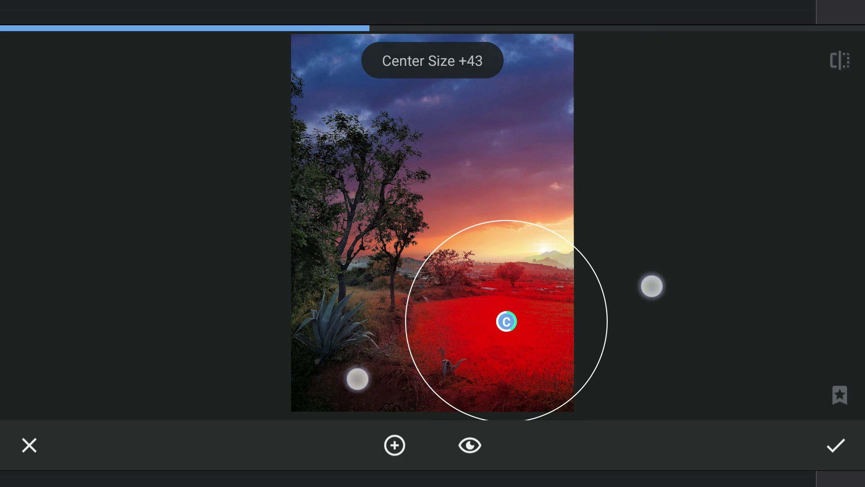
left_click_drag(652, 285, 653, 286)
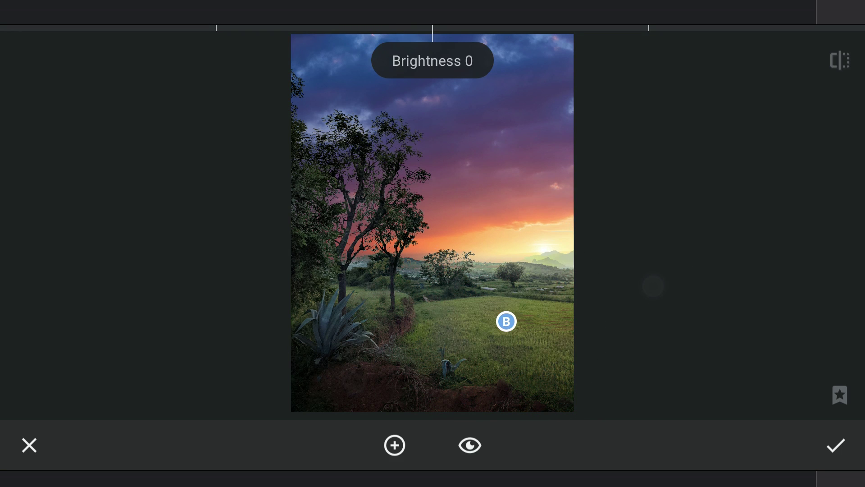
left_click_drag(656, 345, 778, 334)
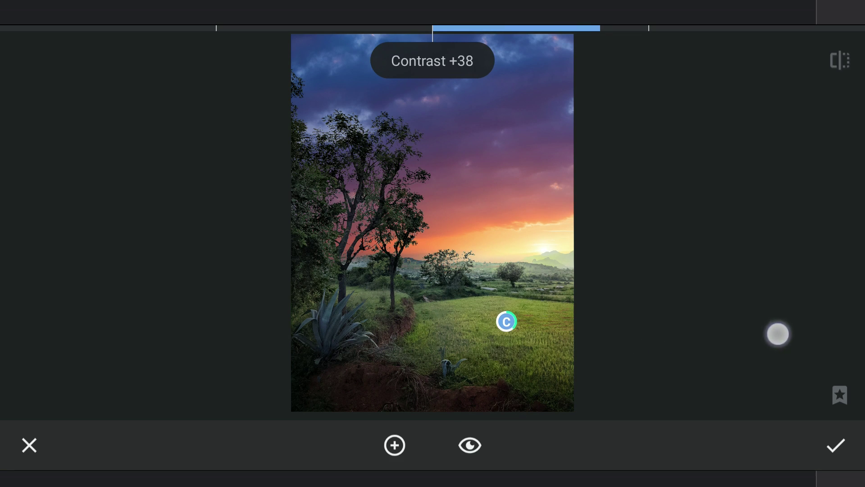
left_click_drag(670, 338, 779, 335)
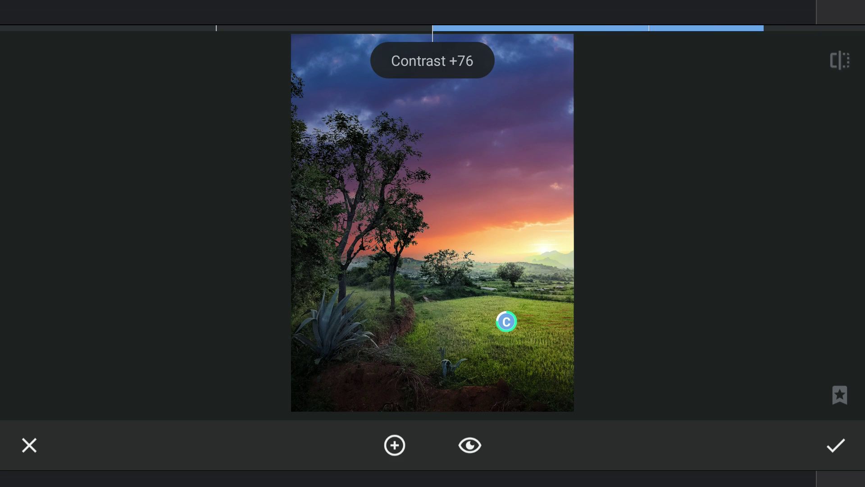
mouse_move(506, 321)
left_mouse_down()
mouse_move(490, 304)
mouse_move(498, 315)
left_mouse_up()
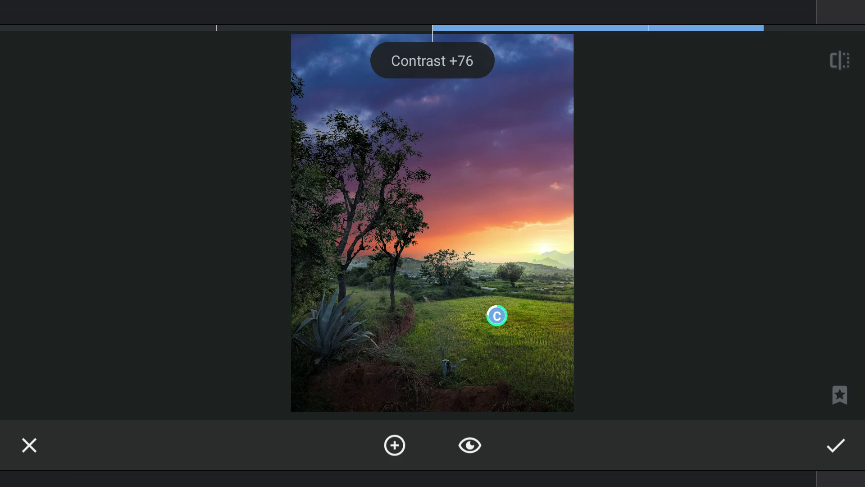
left_click(496, 316)
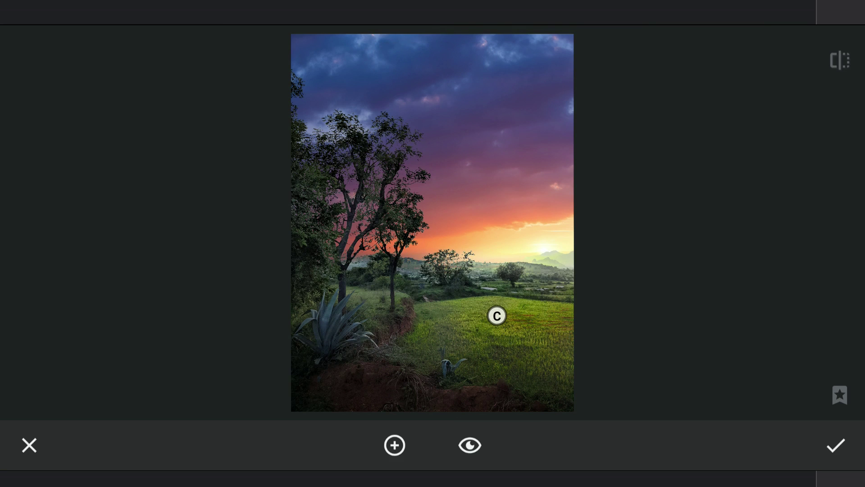
Paste the point by the tree trunks and add a Brightness -61 point on the left trunk
left_click(373, 294)
left_click(372, 251)
mouse_move(373, 293)
left_mouse_down()
mouse_move(369, 305)
mouse_move(381, 286)
mouse_move(376, 298)
left_mouse_up()
scroll(376, 299, "down", 3)
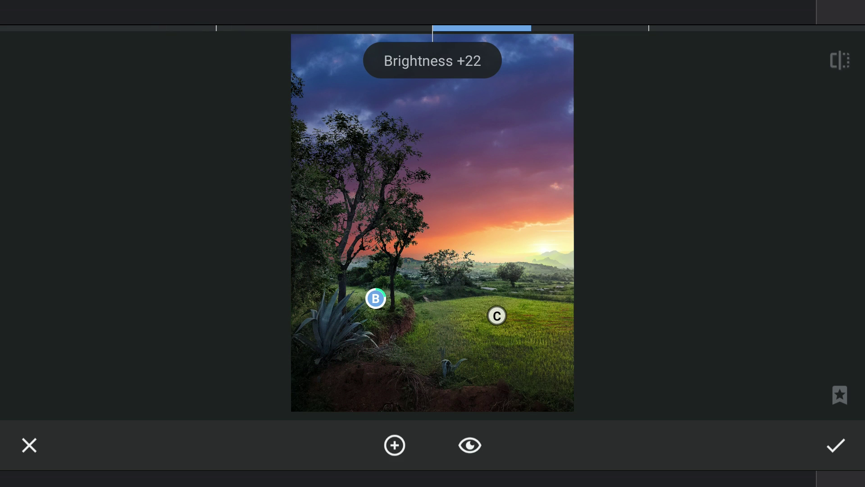
left_click(395, 445)
left_click_drag(362, 246, 357, 263)
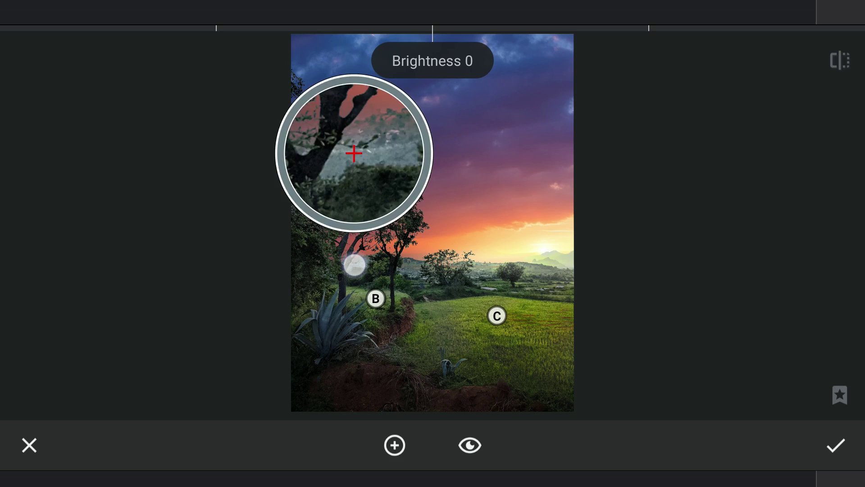
left_click_drag(357, 263, 354, 264)
scroll(354, 264, "up", 3)
scroll(354, 264, "down", 2)
scroll(354, 265, "down", 3)
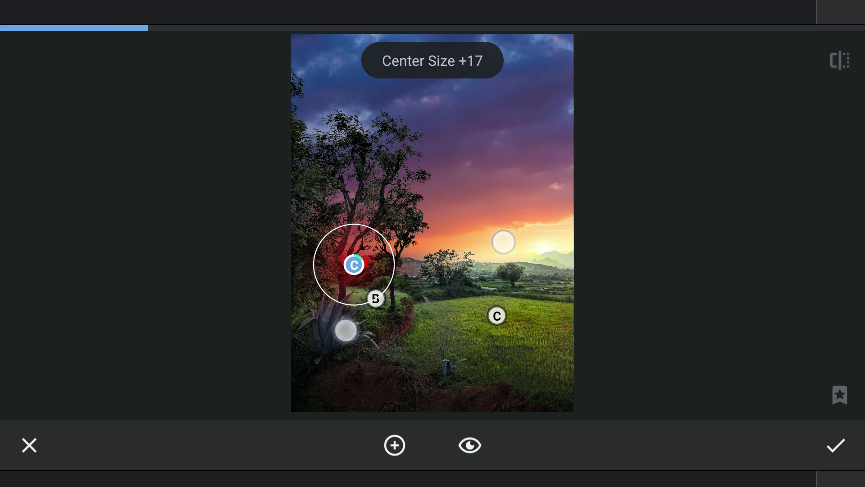
scroll(354, 265, "down", 1)
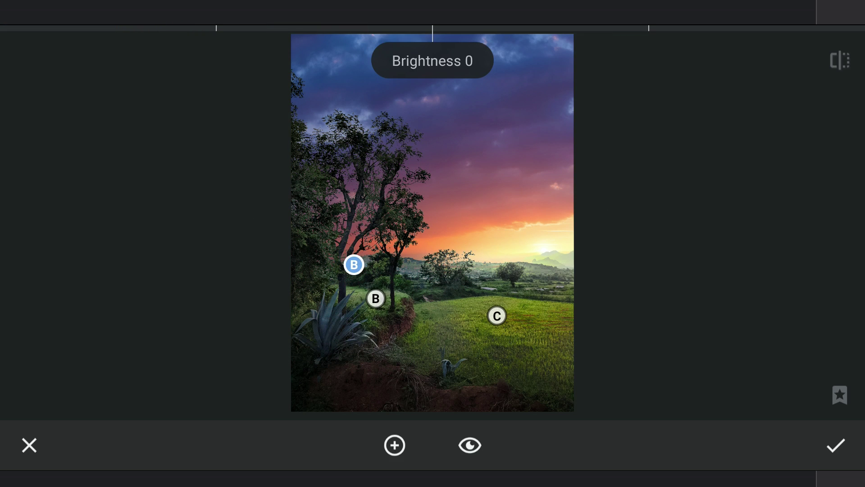
mouse_move(407, 386)
left_mouse_down()
mouse_move(271, 391)
mouse_move(217, 378)
left_mouse_up()
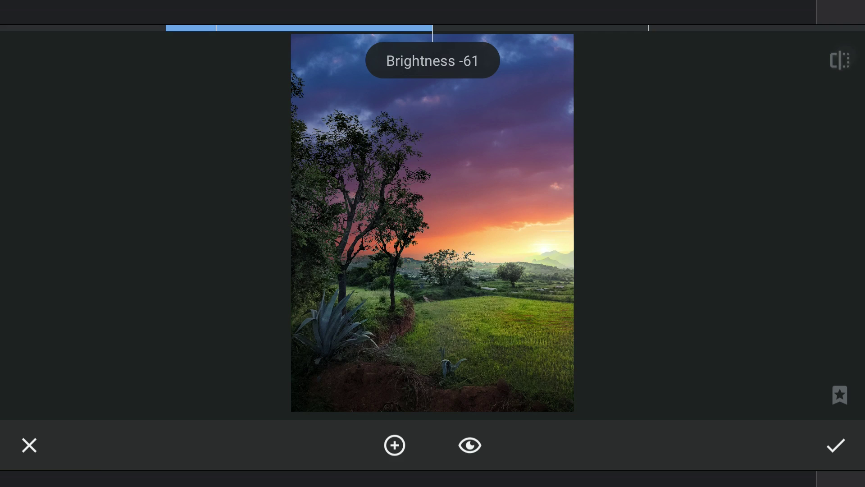
left_click(841, 60)
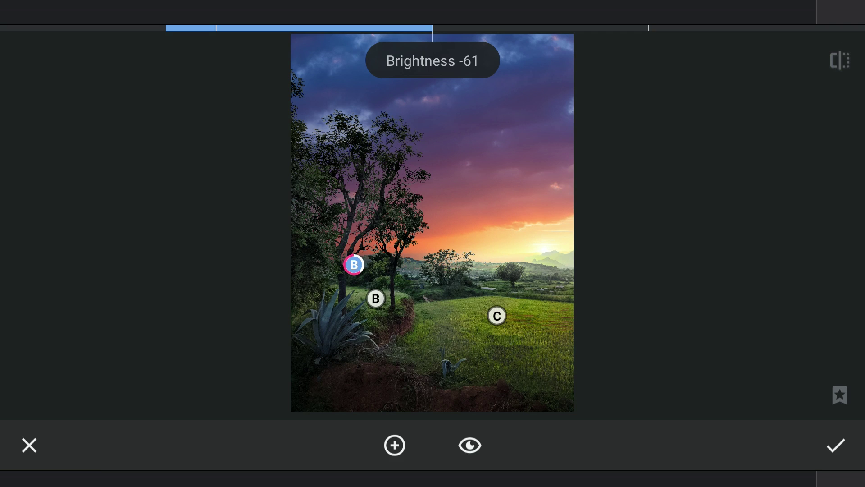
Add another control point above the agave plant and adjust its effect
left_click(396, 444)
left_click_drag(320, 307, 321, 311)
left_click(335, 316)
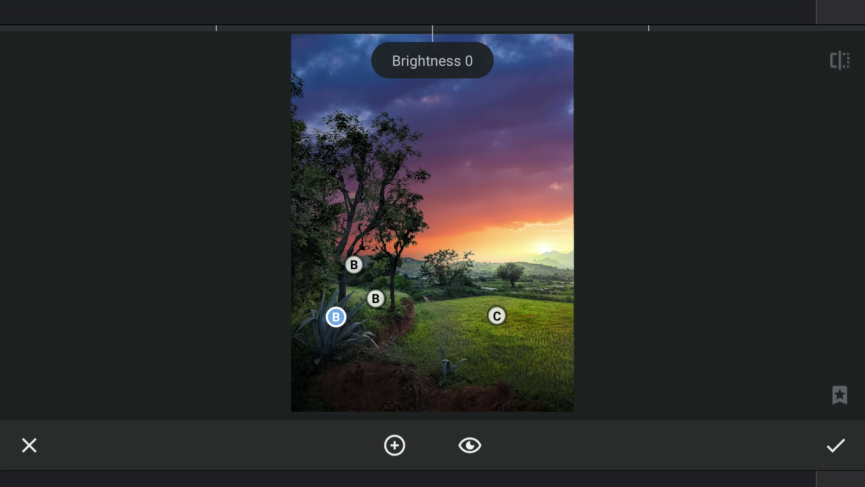
left_click_drag(325, 333, 334, 298)
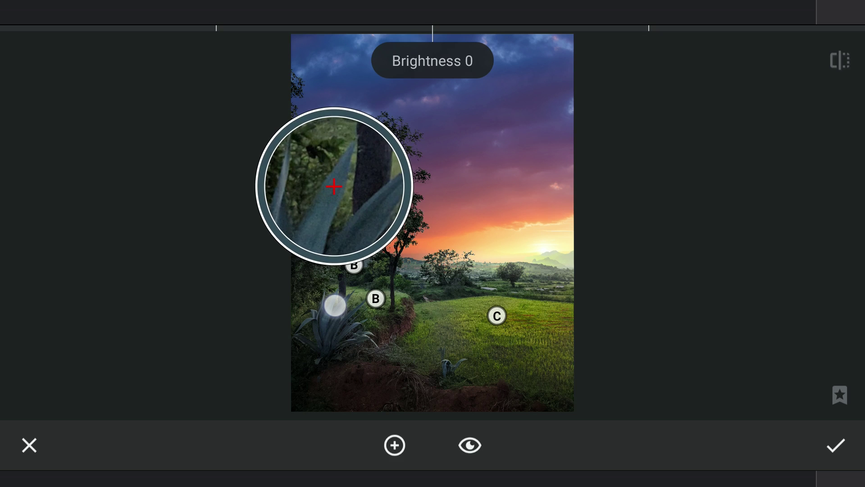
mouse_move(473, 270)
left_mouse_down()
mouse_move(601, 249)
mouse_move(527, 284)
left_mouse_up()
mouse_move(406, 366)
left_mouse_down()
mouse_move(500, 367)
mouse_move(430, 350)
mouse_move(375, 379)
mouse_move(452, 379)
left_mouse_up()
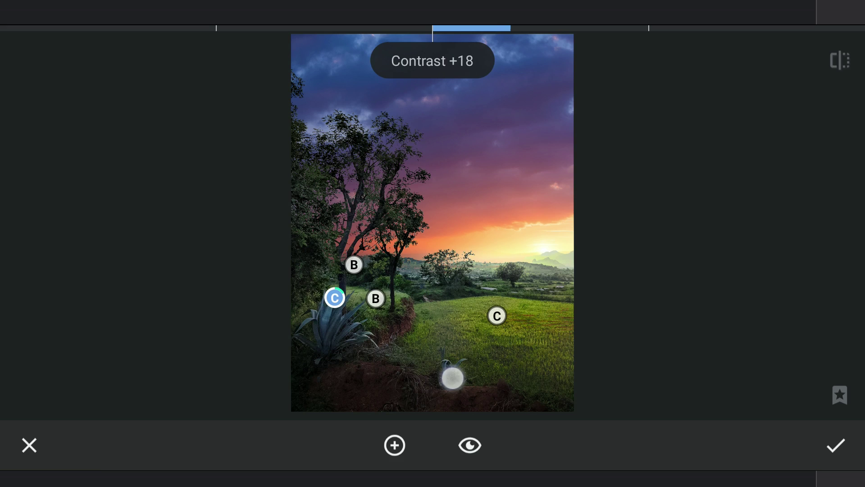
left_click(841, 60)
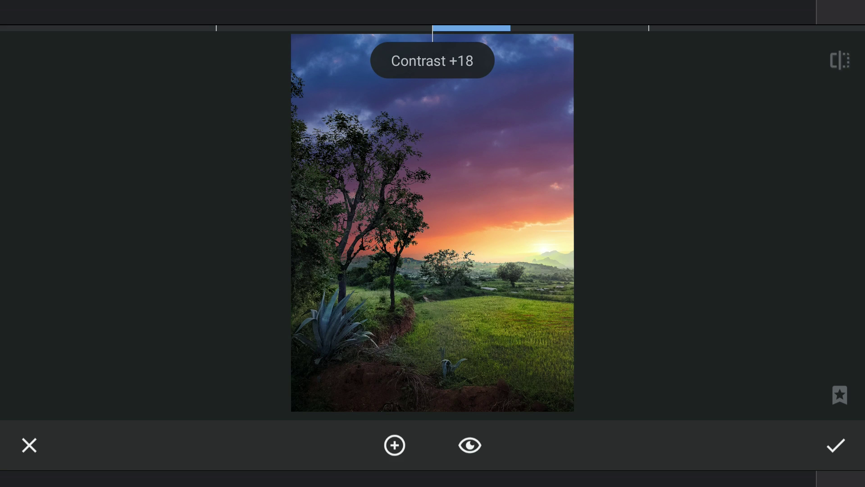
Review the two tree-trunk points and compare the result with the original photo
left_click(376, 298)
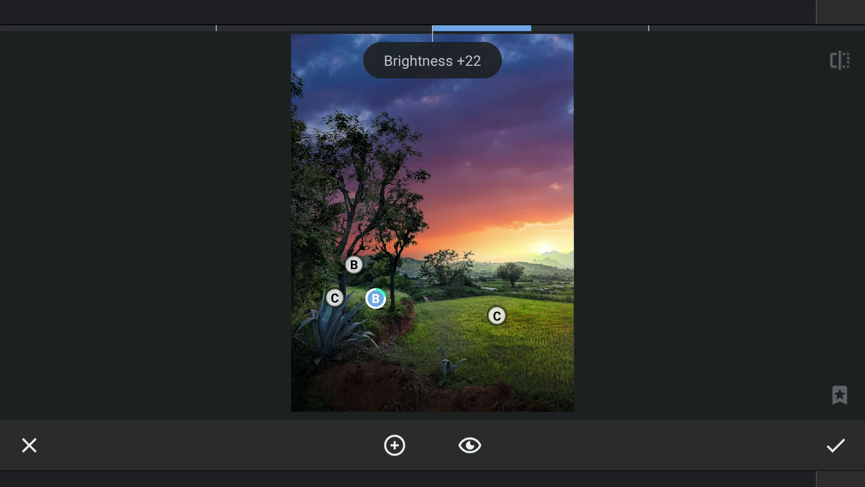
left_click(354, 264)
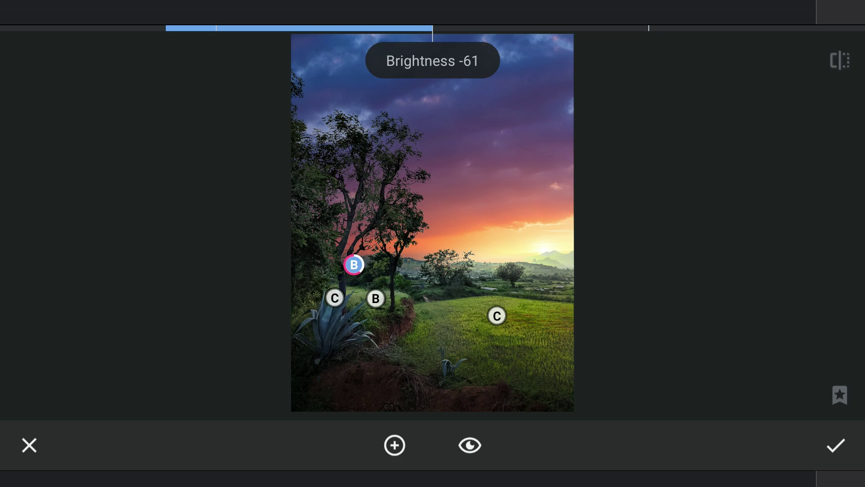
left_click(847, 62)
left_click(841, 60)
Apply the Selective control-point edits and return to the main view
left_click(836, 445)
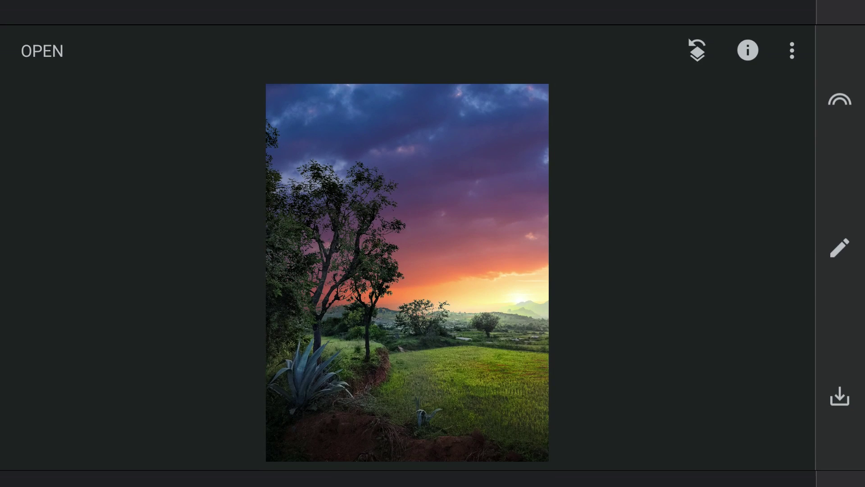
left_click(698, 51)
left_click(17, 61)
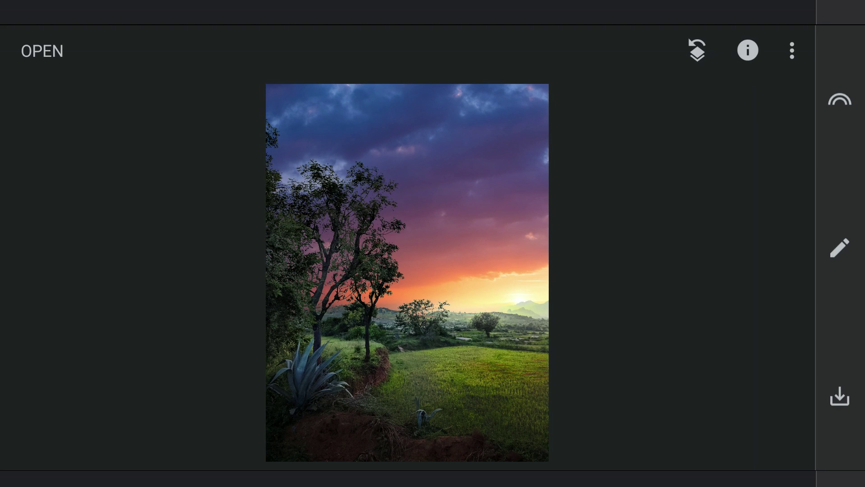
Add a Curves adjustment using the Hard Contrast preset
left_click(839, 247)
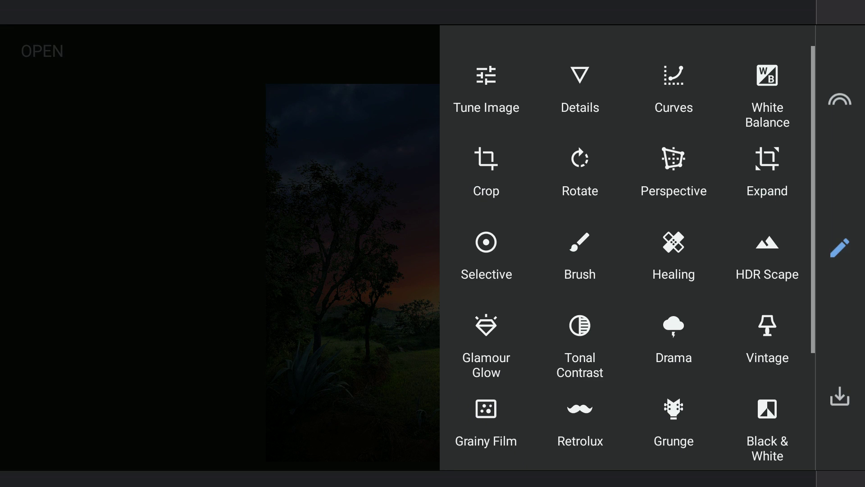
left_click(681, 91)
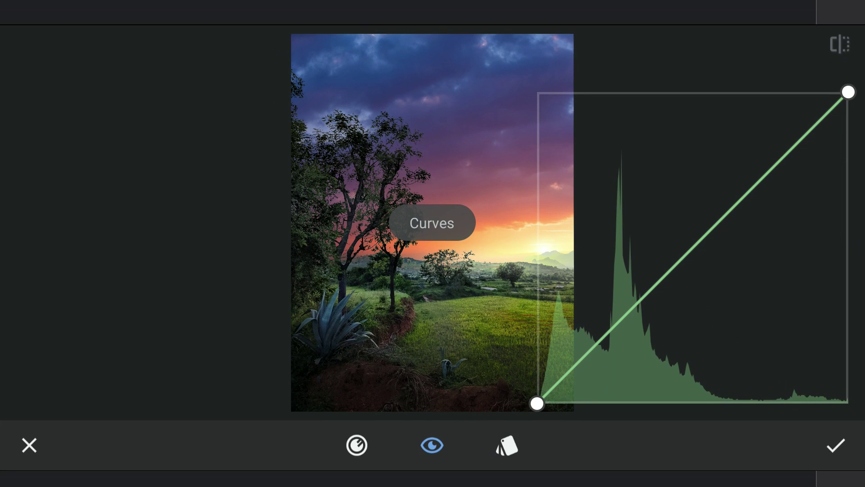
left_click(526, 441)
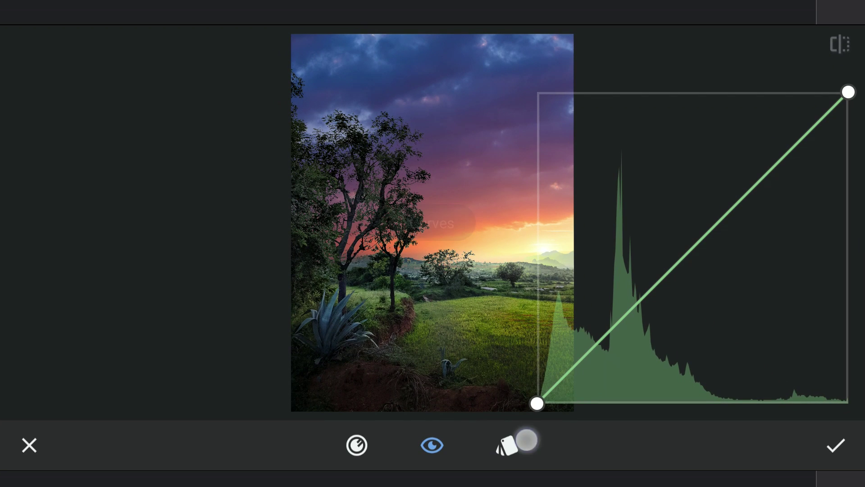
left_click(206, 375)
left_click(507, 445)
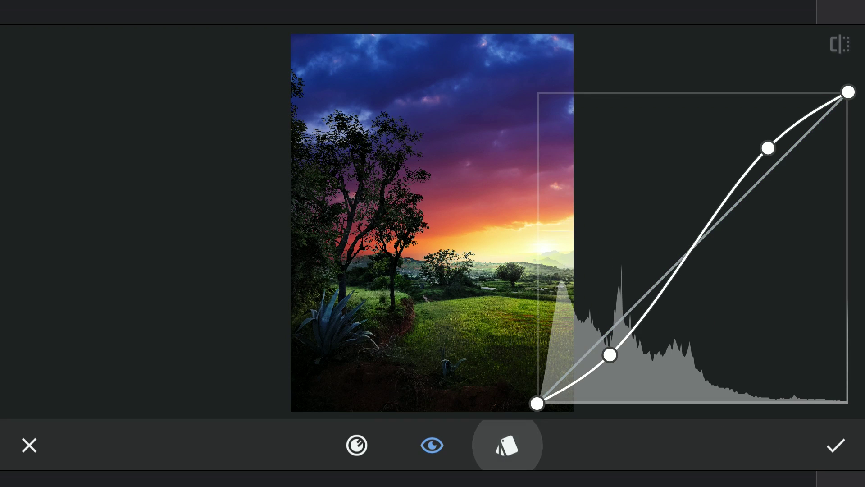
left_click(835, 445)
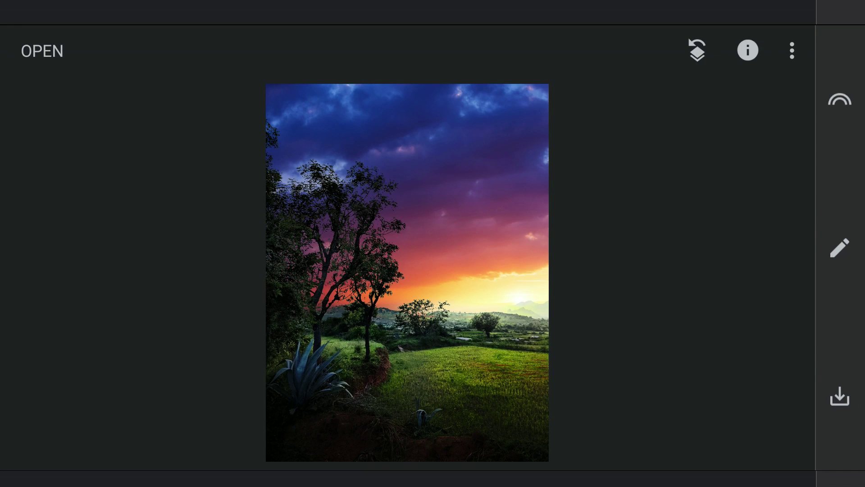
Brush the Hard Contrast Curves edit across the green field and apply the mask
left_click(697, 50)
left_click(186, 366)
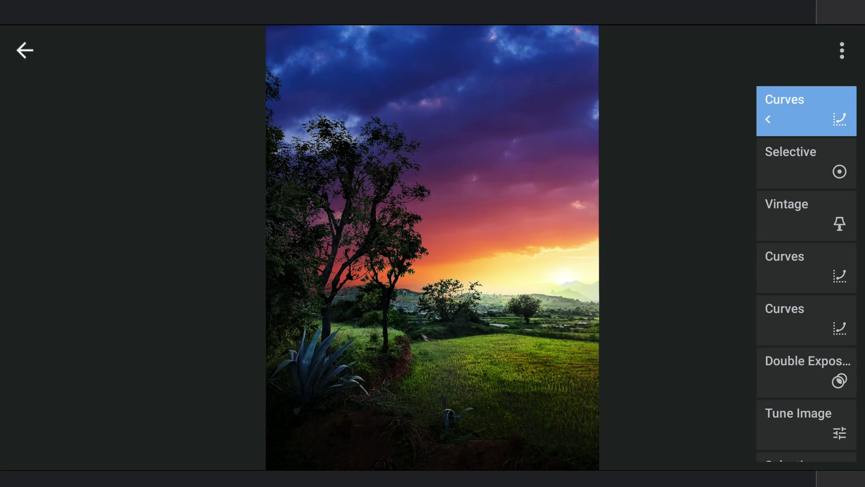
left_click(678, 110)
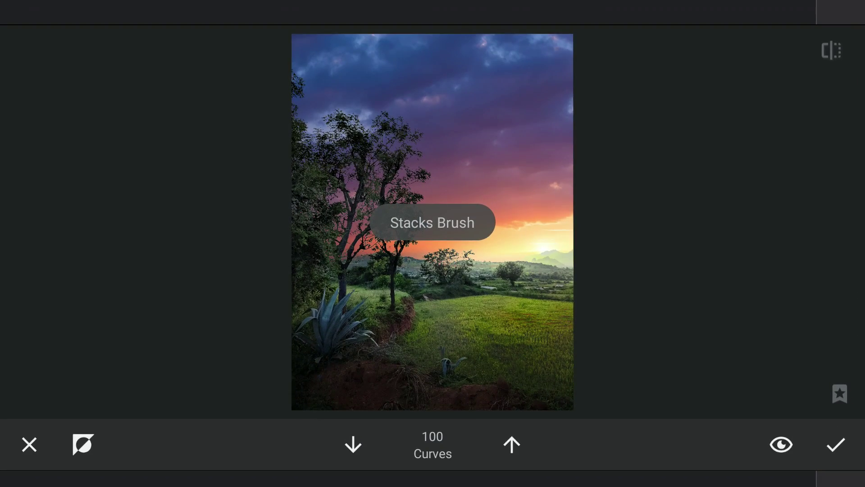
left_click_drag(385, 367, 293, 329)
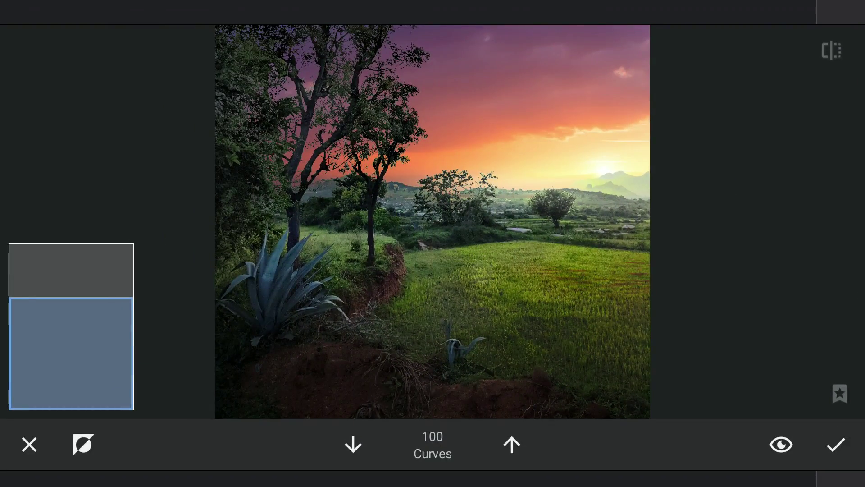
mouse_move(615, 287)
left_mouse_down()
mouse_move(541, 273)
mouse_move(451, 282)
left_mouse_up()
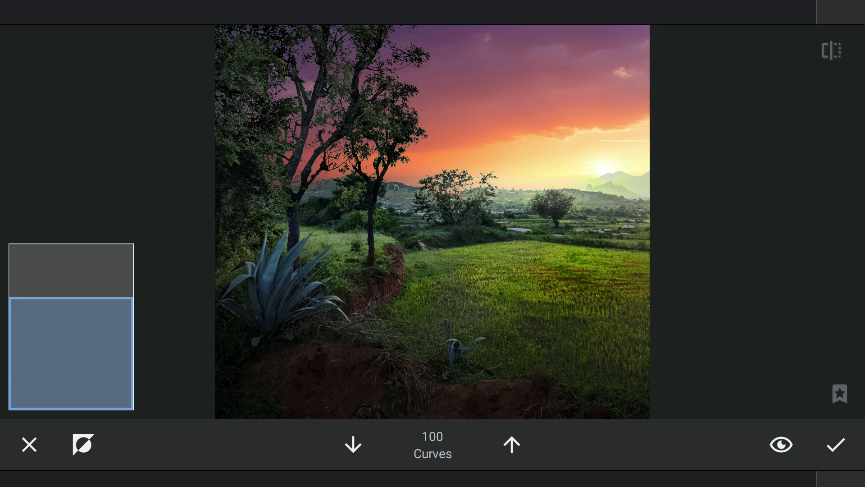
left_click_drag(547, 251, 661, 223)
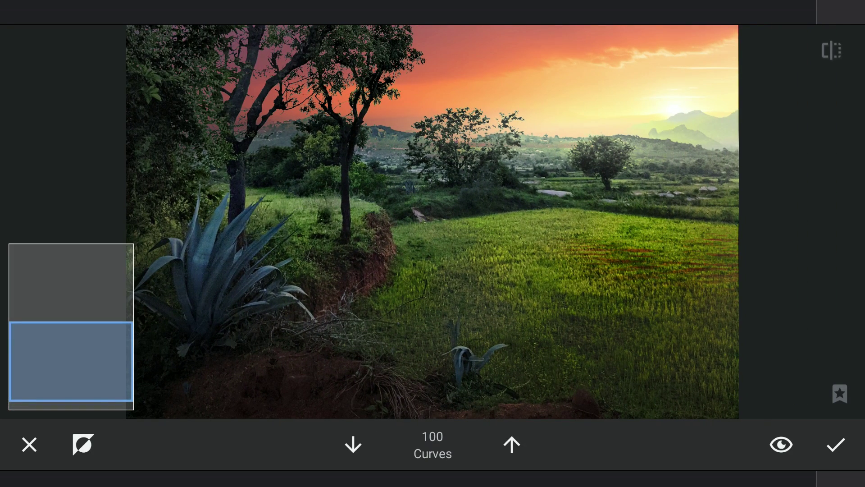
left_click_drag(648, 218, 565, 218)
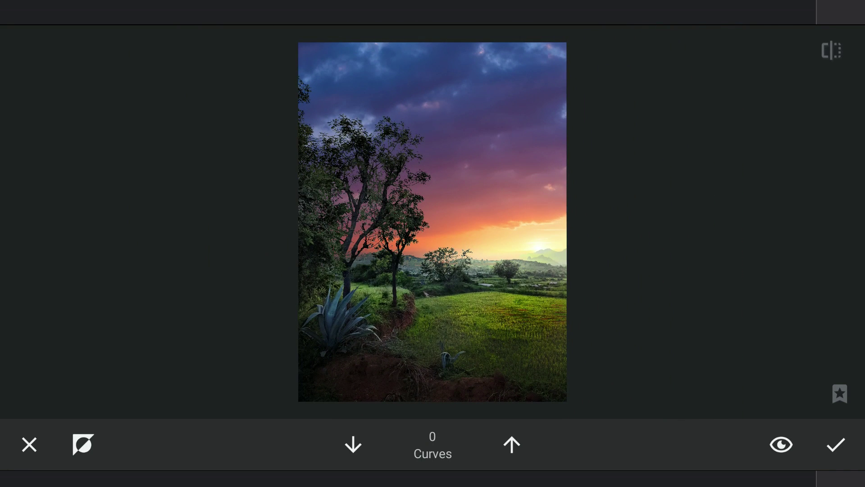
left_click(842, 59)
left_click(837, 445)
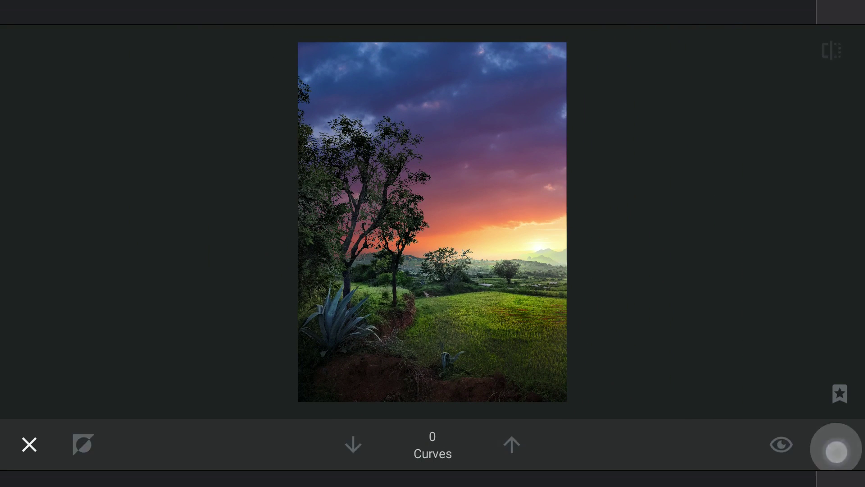
left_click(24, 50)
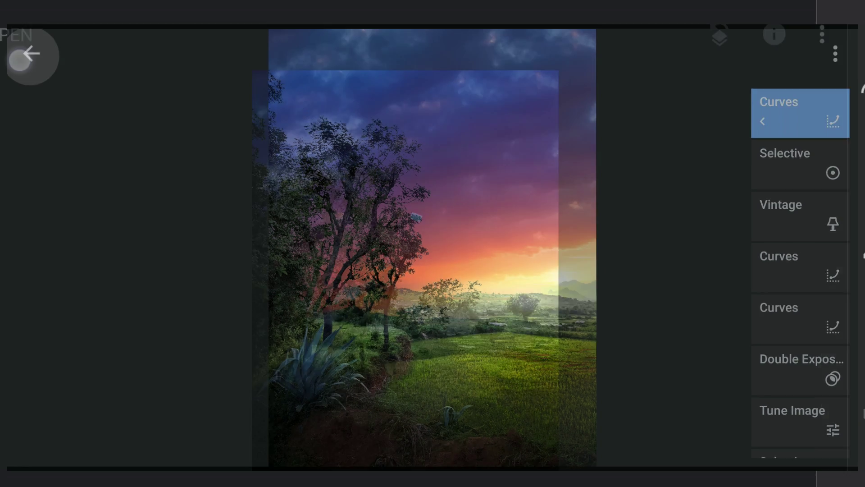
left_click(840, 248)
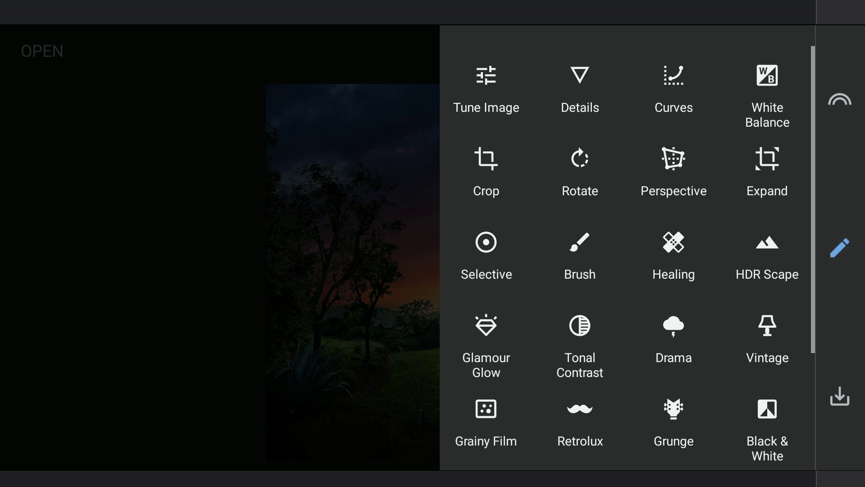
Lighten the dirt mound with several Dodge & Burn brush strokes at strength 5
left_click(593, 253)
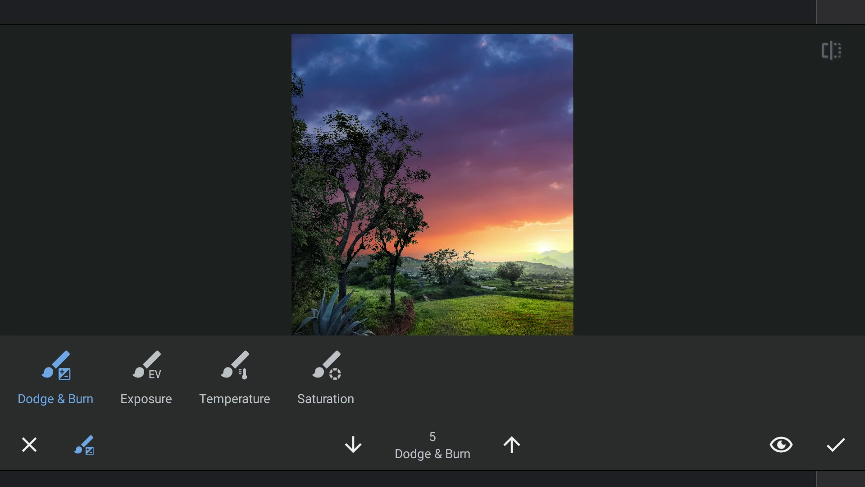
left_click(84, 445)
scroll(433, 224, "up", 5)
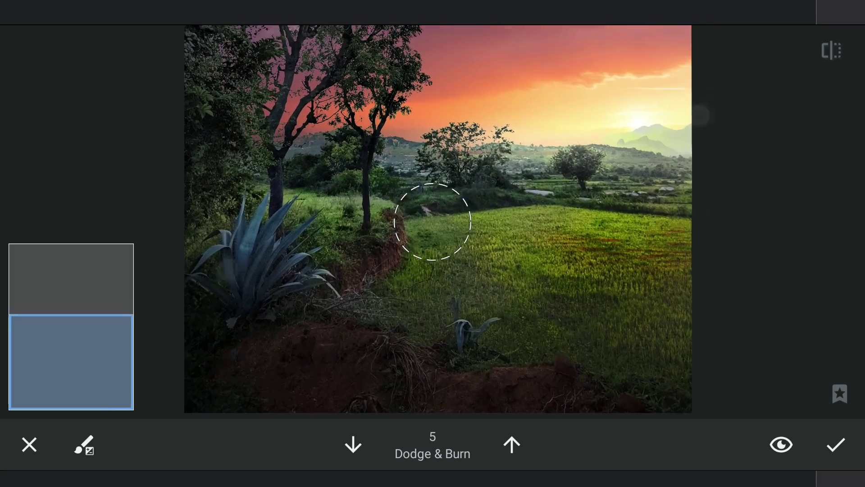
scroll(440, 233, "up", 5)
scroll(439, 234, "up", 3)
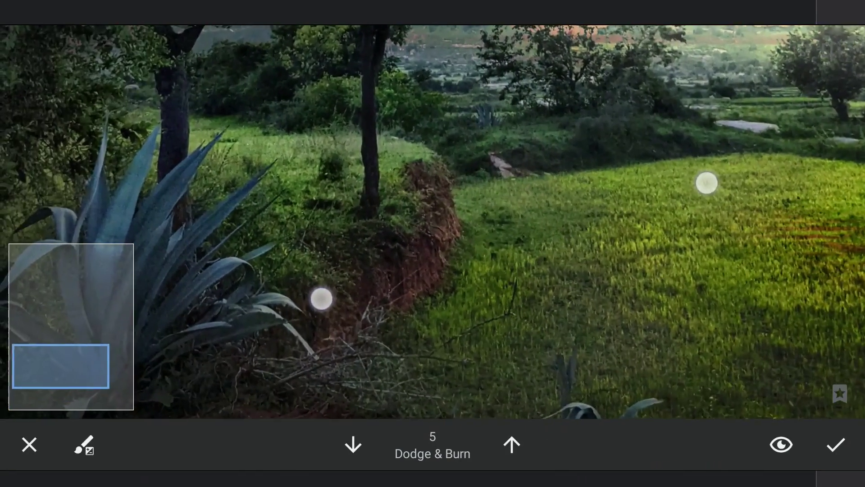
scroll(503, 271, "up", 3)
mouse_move(439, 286)
left_mouse_down()
mouse_move(531, 217)
mouse_move(508, 194)
mouse_move(446, 244)
mouse_move(442, 302)
mouse_move(494, 169)
left_mouse_up()
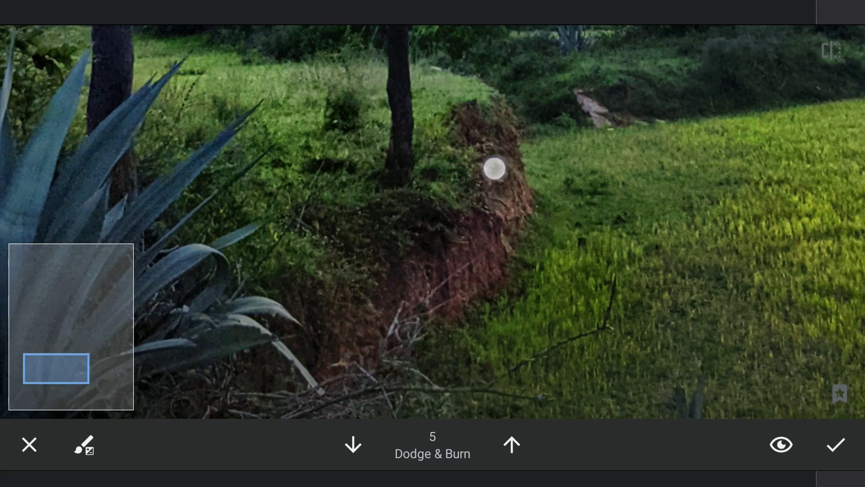
scroll(432, 223, "down", 5)
scroll(523, 76, "up", 1)
mouse_move(387, 251)
left_mouse_down()
mouse_move(555, 294)
mouse_move(207, 266)
left_mouse_up()
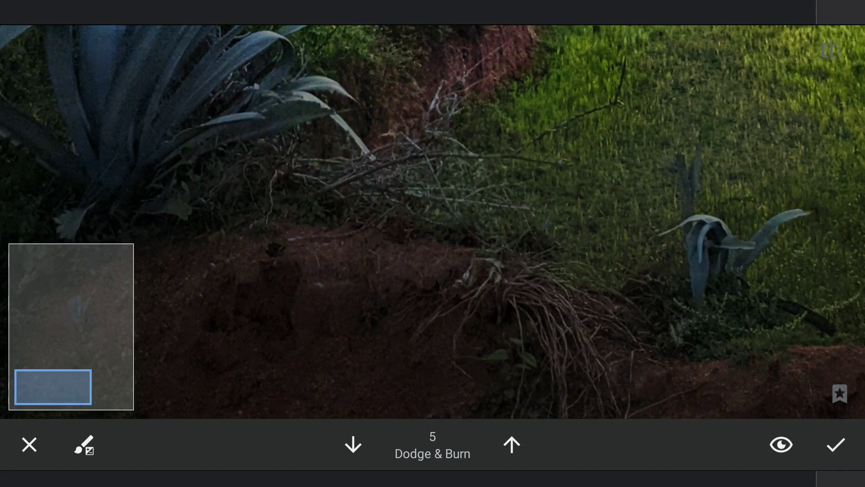
scroll(433, 224, "up", 3)
mouse_move(455, 292)
left_mouse_down()
mouse_move(800, 277)
mouse_move(415, 199)
left_mouse_up()
scroll(592, 287, "left", 5)
left_click_drag(306, 206, 133, 208)
scroll(433, 223, "up", 5)
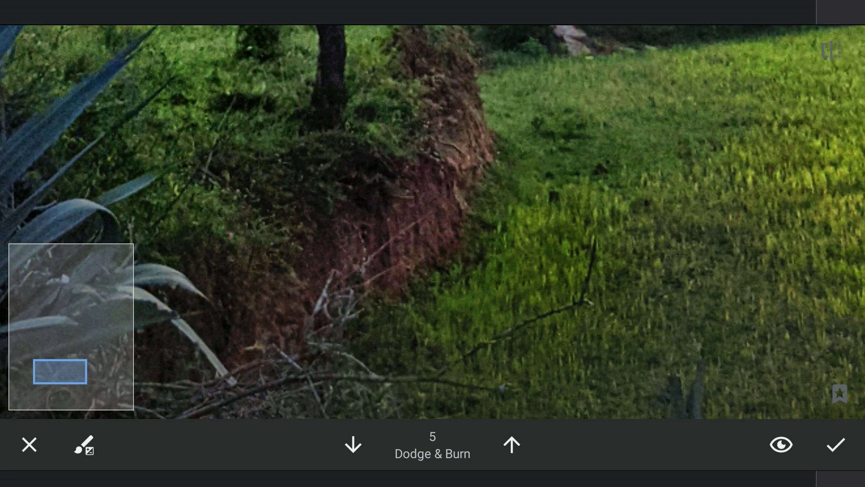
left_click_drag(460, 82, 345, 210)
left_click(81, 447)
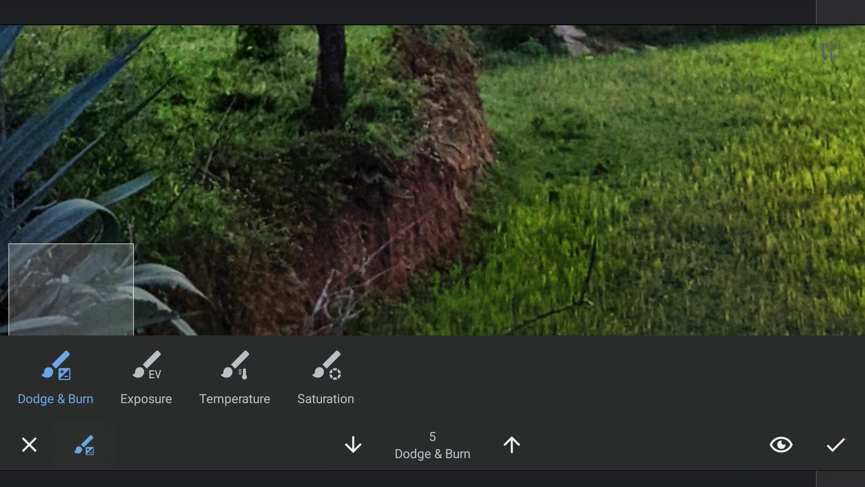
Brush Saturation at strength 5 across the mound and compare with the original
left_click(326, 368)
left_click_drag(667, 186, 650, 227)
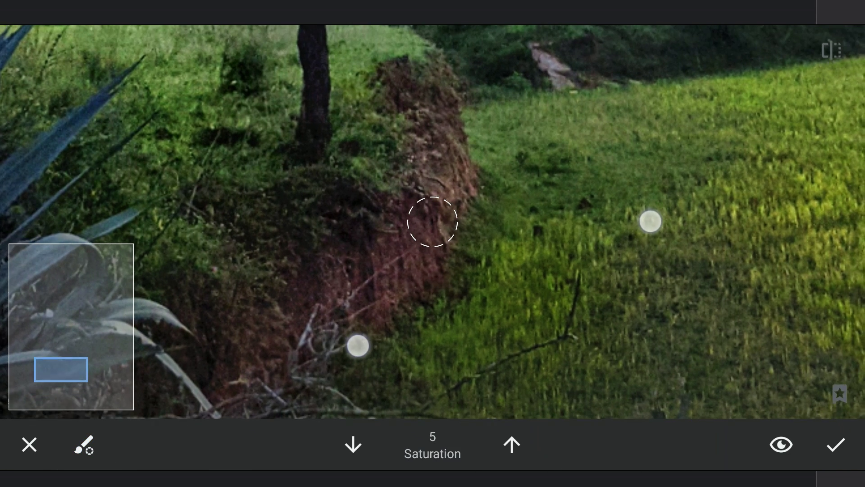
mouse_move(408, 220)
left_mouse_down()
mouse_move(424, 244)
mouse_move(440, 123)
mouse_move(473, 210)
mouse_move(631, 318)
mouse_move(637, 305)
mouse_move(560, 278)
mouse_move(312, 271)
mouse_move(448, 347)
mouse_move(588, 305)
mouse_move(667, 301)
mouse_move(683, 221)
left_mouse_up()
left_click(832, 51)
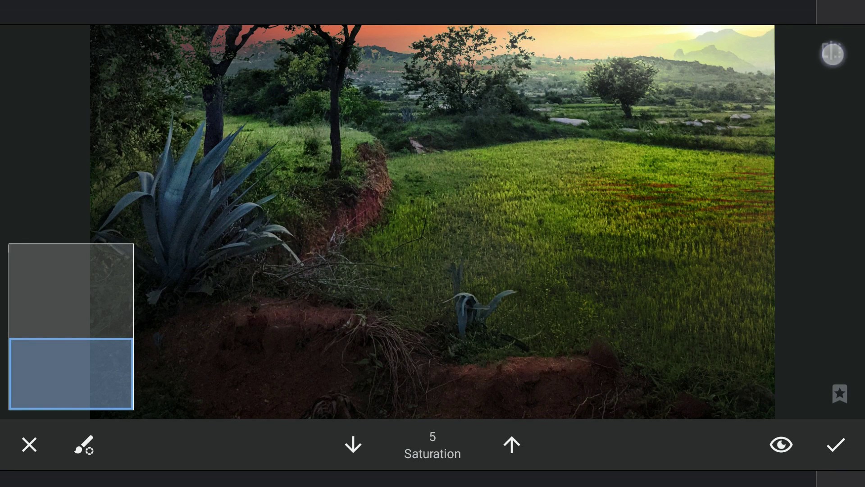
Paint Temperature at strength 5 over the trees and mound, then compare with the original
left_click(83, 444)
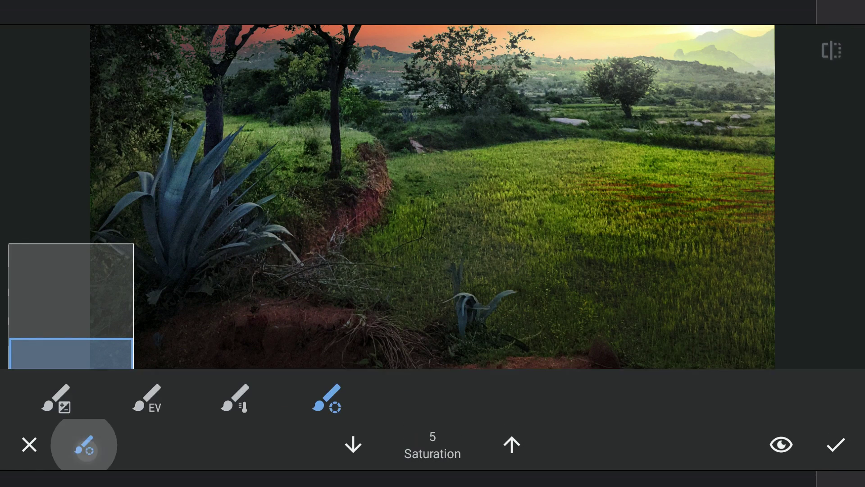
left_click(234, 367)
left_click(353, 444)
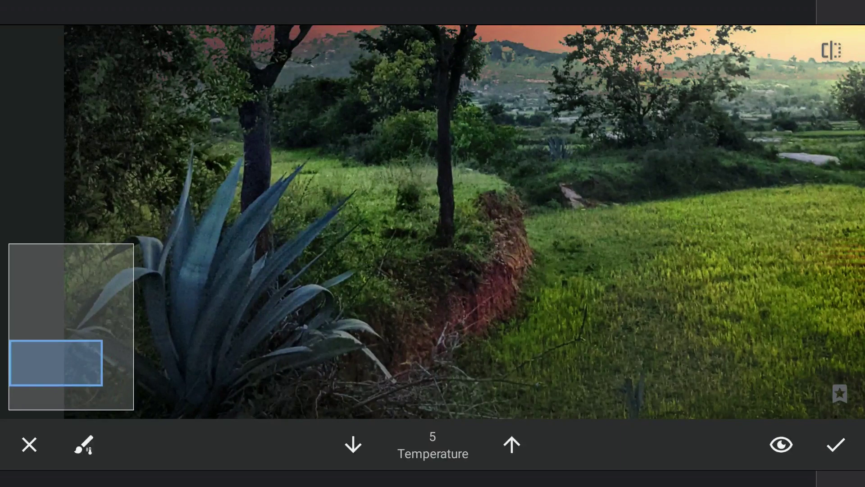
left_click_drag(599, 168, 637, 198)
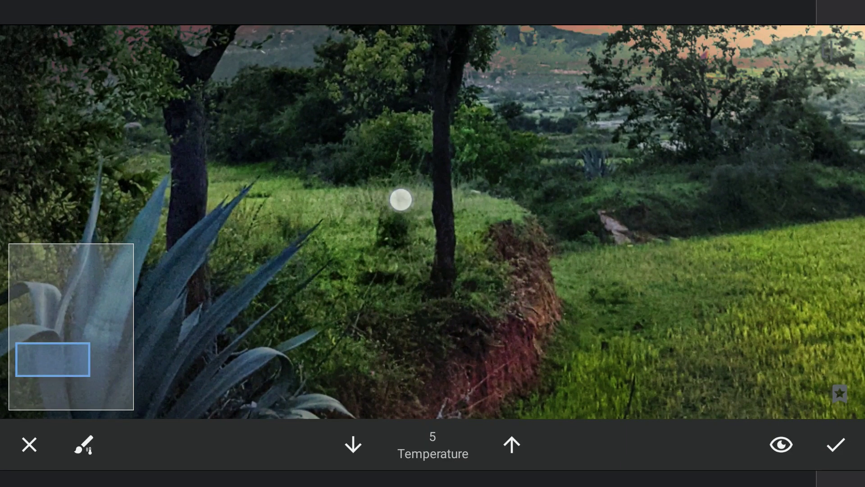
mouse_move(401, 200)
left_mouse_down()
mouse_move(261, 232)
mouse_move(356, 201)
mouse_move(229, 191)
mouse_move(320, 268)
mouse_move(296, 269)
mouse_move(477, 274)
mouse_move(309, 214)
mouse_move(437, 264)
mouse_move(391, 225)
left_mouse_up()
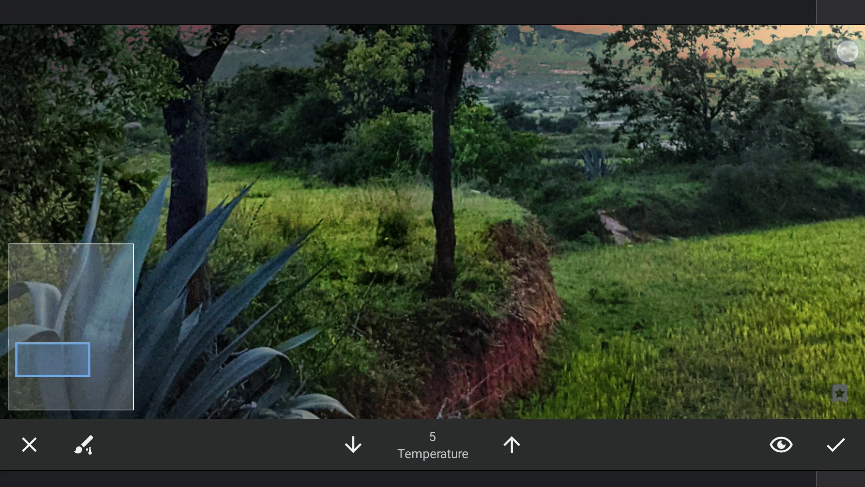
scroll(433, 223, "down", 5)
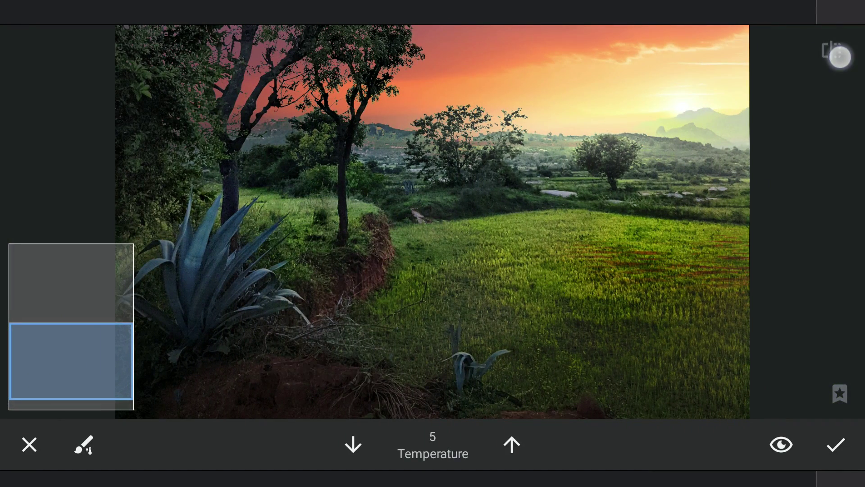
left_click(831, 50)
scroll(433, 222, "up", 5)
scroll(474, 291, "down", 5)
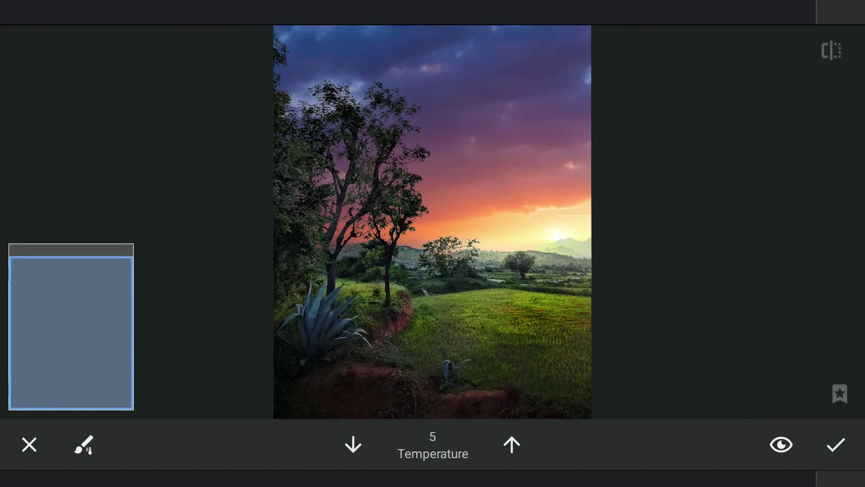
scroll(535, 234, "down", 3)
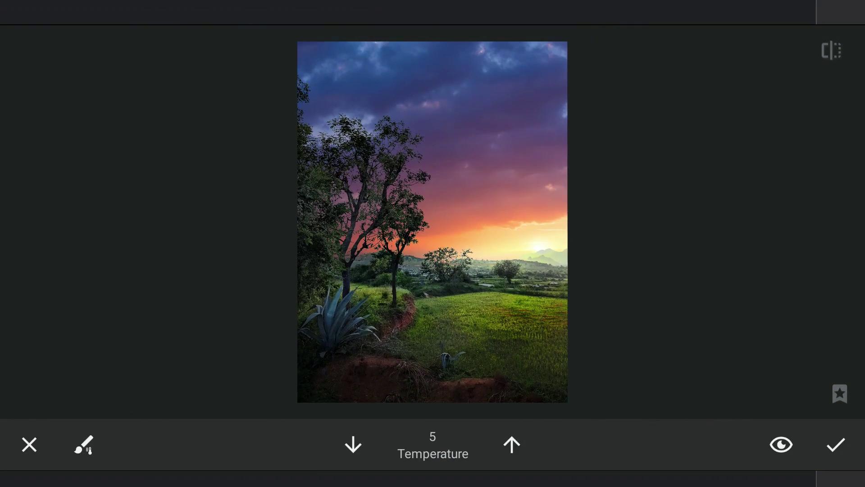
Apply the temperature brush, then add an enlarged Selective point that desaturates the upper sky
left_click(846, 446)
left_click(840, 248)
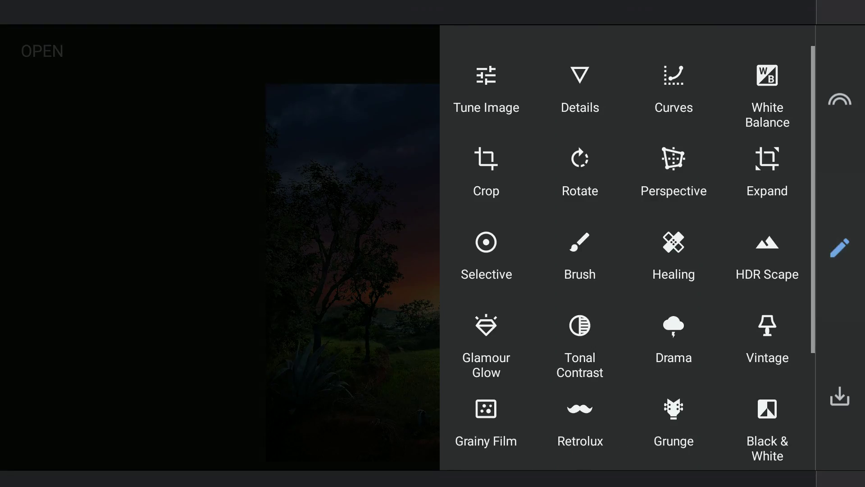
left_click(502, 260)
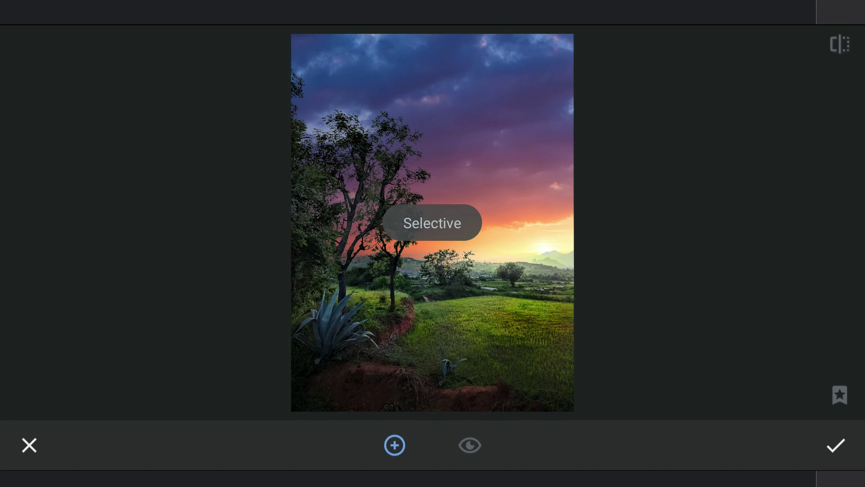
left_click(402, 75)
left_click_drag(705, 179, 740, 172)
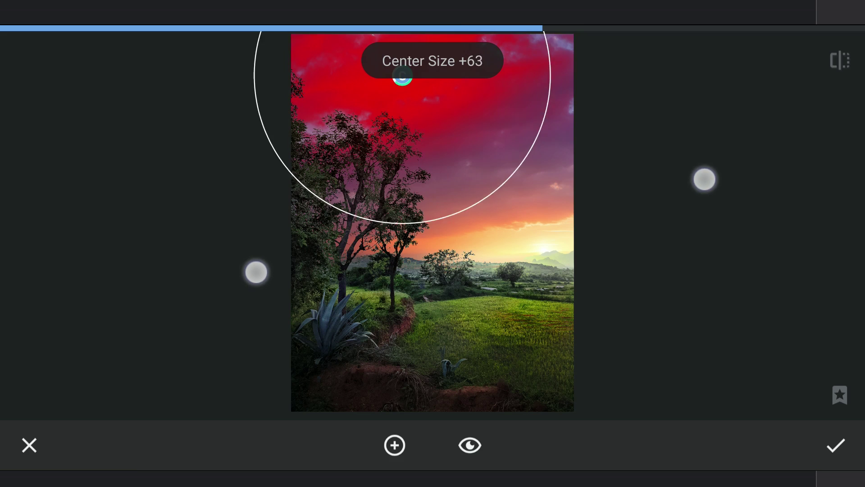
mouse_move(565, 298)
left_mouse_down()
mouse_move(562, 246)
mouse_move(535, 289)
mouse_move(512, 290)
left_mouse_up()
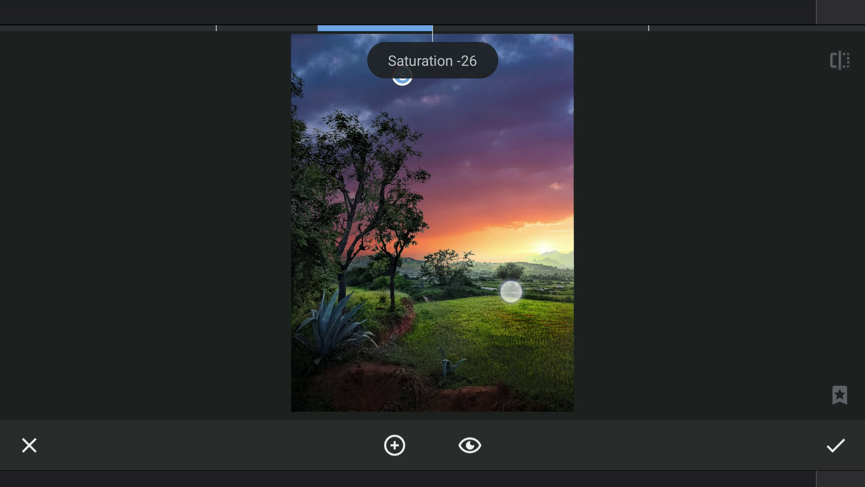
Add a smaller control point near the treetops and darken that area
left_click(394, 445)
left_click_drag(331, 163, 334, 132)
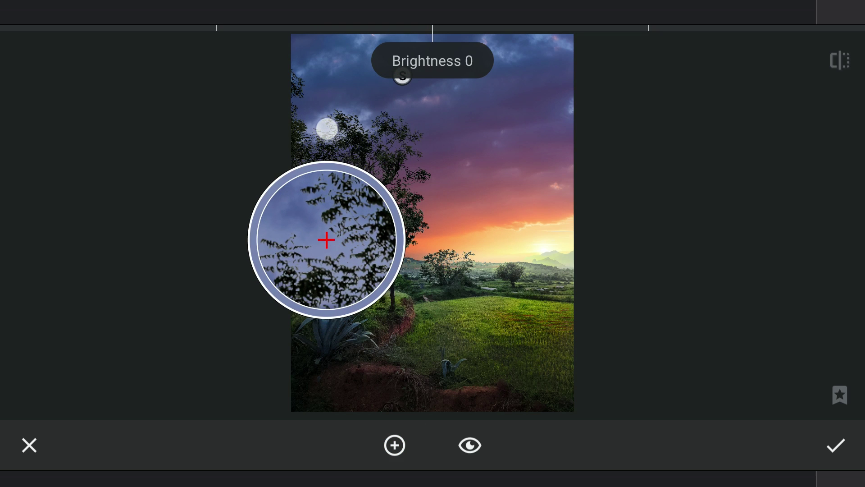
left_click_drag(335, 133, 327, 131)
left_click_drag(235, 303, 301, 290)
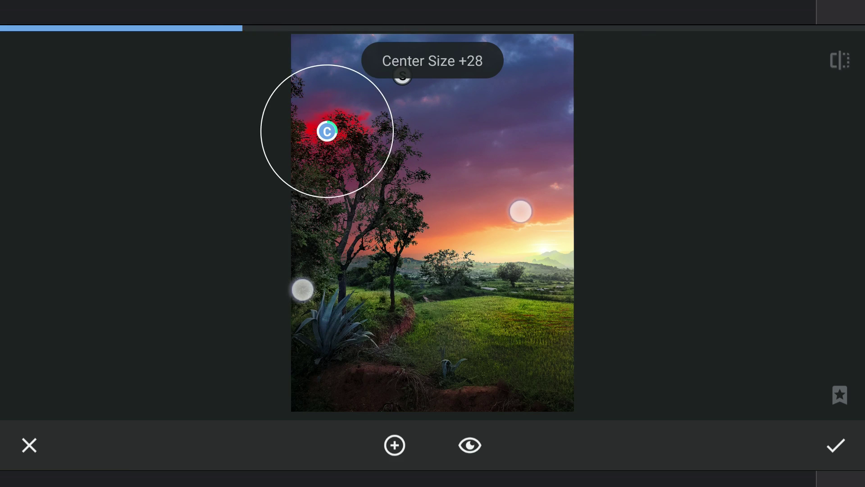
left_click_drag(383, 309, 265, 311)
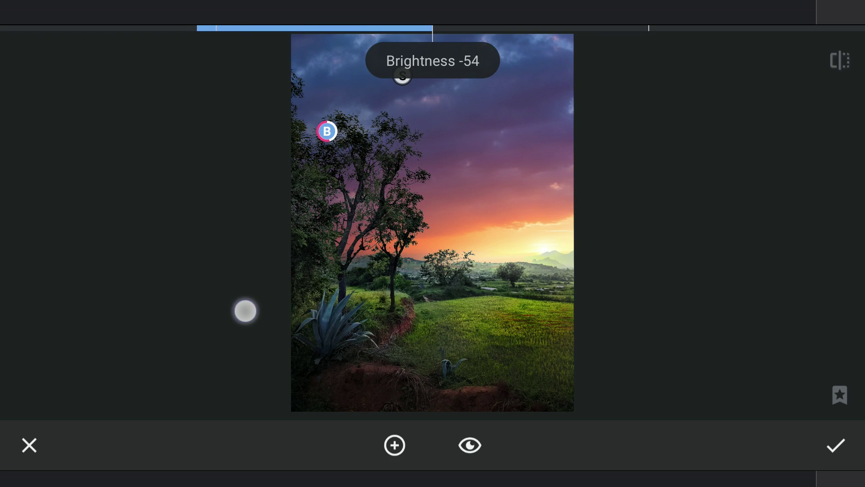
Add a left-edge foliage point with saturation +14 and brightness -15
left_click(396, 445)
mouse_move(294, 233)
left_mouse_down()
mouse_move(320, 201)
mouse_move(309, 196)
left_mouse_up()
left_click_drag(234, 311, 265, 314)
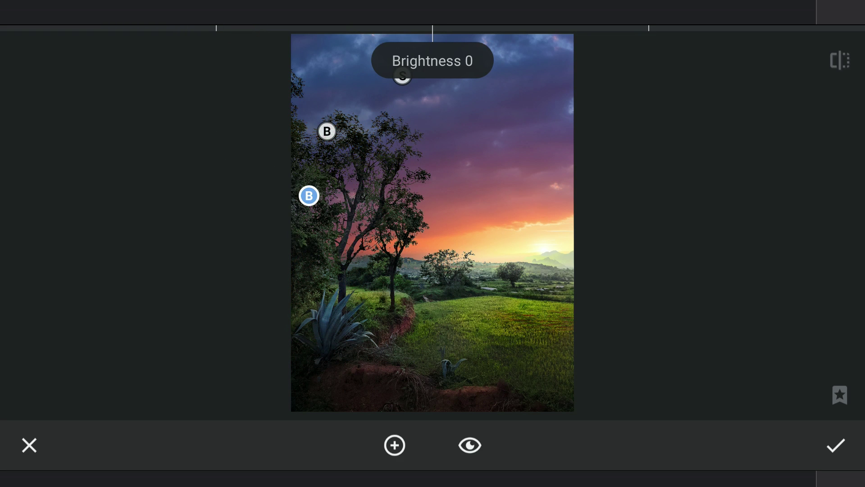
left_click_drag(486, 319, 481, 298)
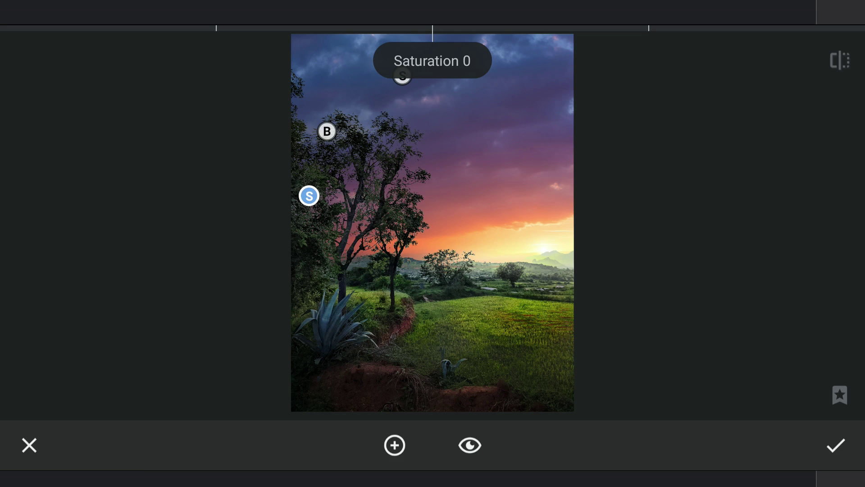
mouse_move(470, 313)
left_mouse_down()
mouse_move(512, 316)
mouse_move(464, 381)
left_mouse_up()
left_click_drag(484, 340, 444, 342)
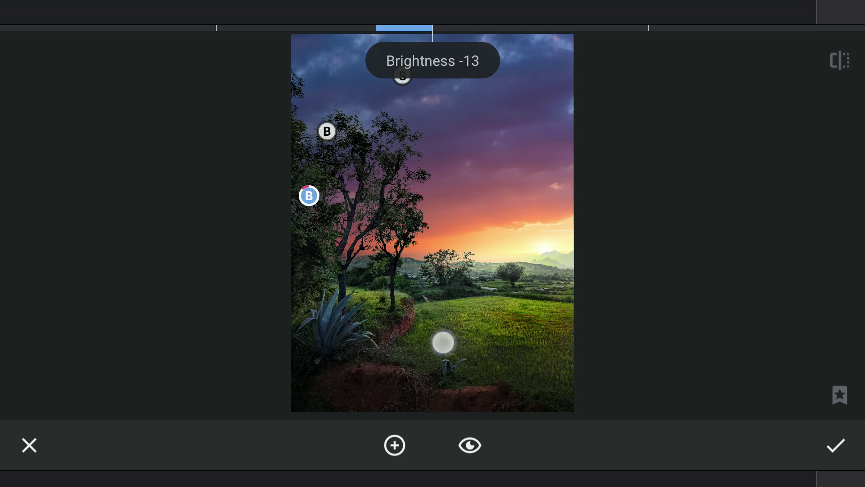
Add a control point on the central trees at brightness +34 and compare with the original
left_click(395, 445)
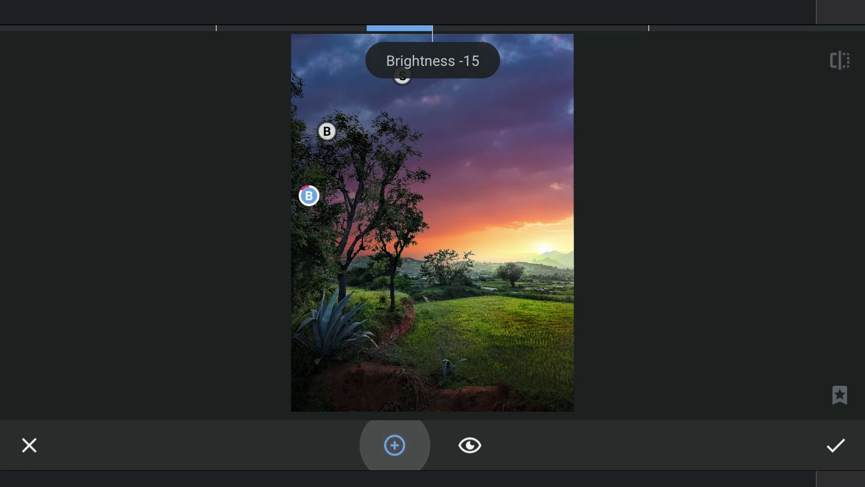
left_click_drag(424, 229, 420, 219)
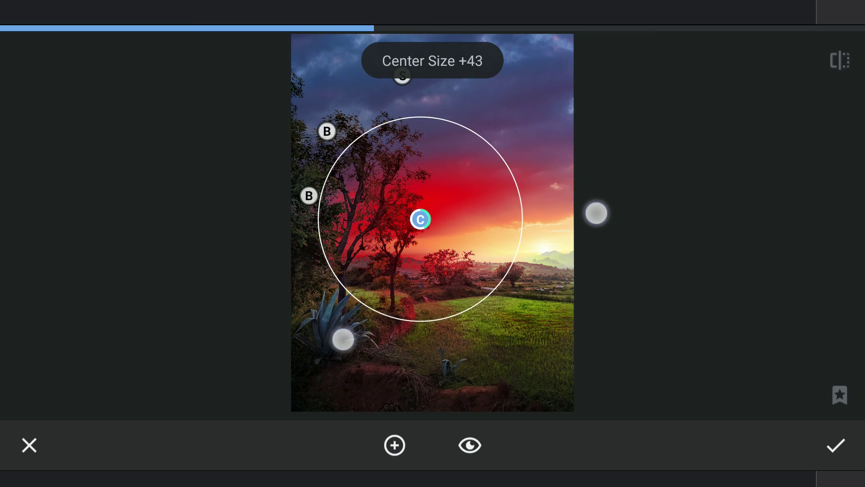
left_click_drag(594, 213, 562, 232)
left_click_drag(420, 218, 419, 221)
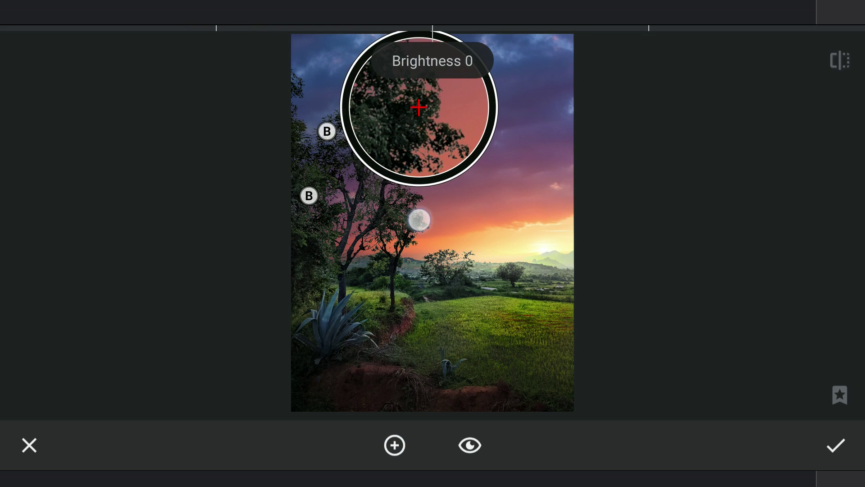
left_click_drag(588, 212, 603, 211)
left_click_drag(481, 324, 551, 322)
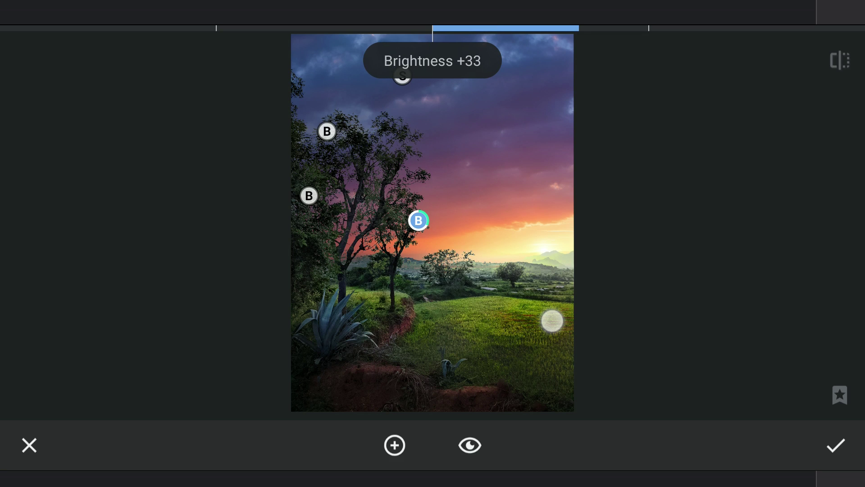
left_click(847, 59)
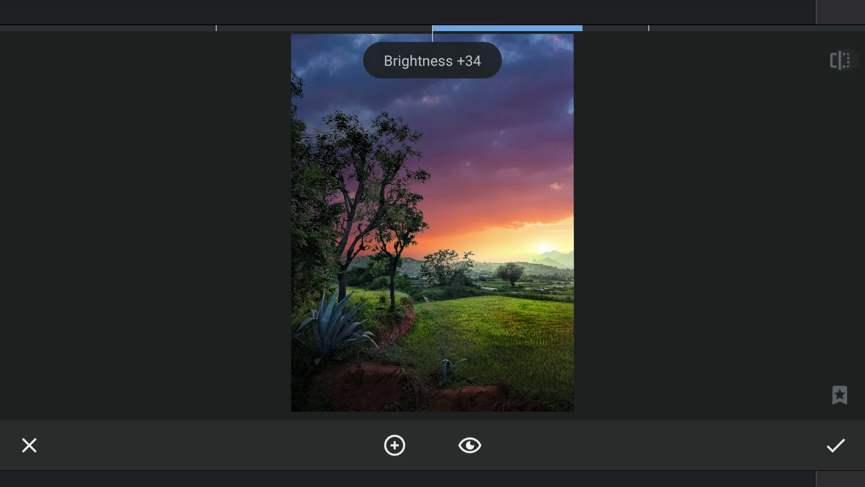
Darken the grassy mound to brightness -27 with a smaller point, compare, and apply Selective
left_click(395, 445)
left_click_drag(382, 279, 371, 293)
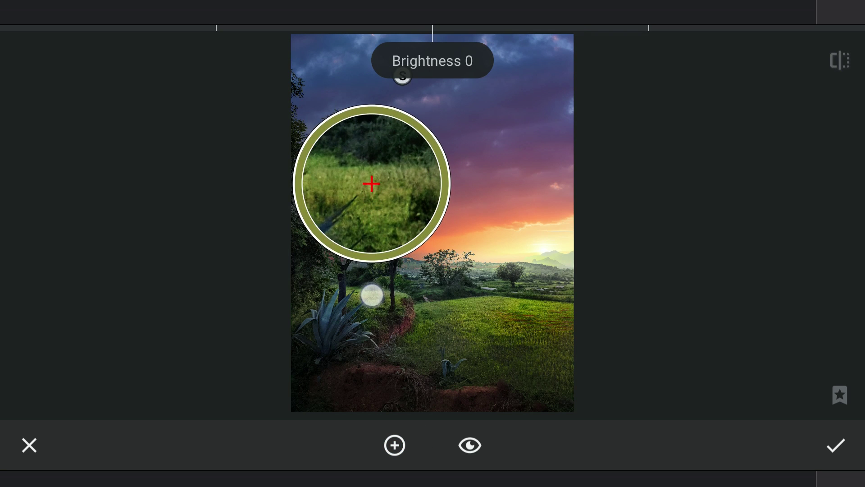
left_click_drag(546, 300, 501, 323)
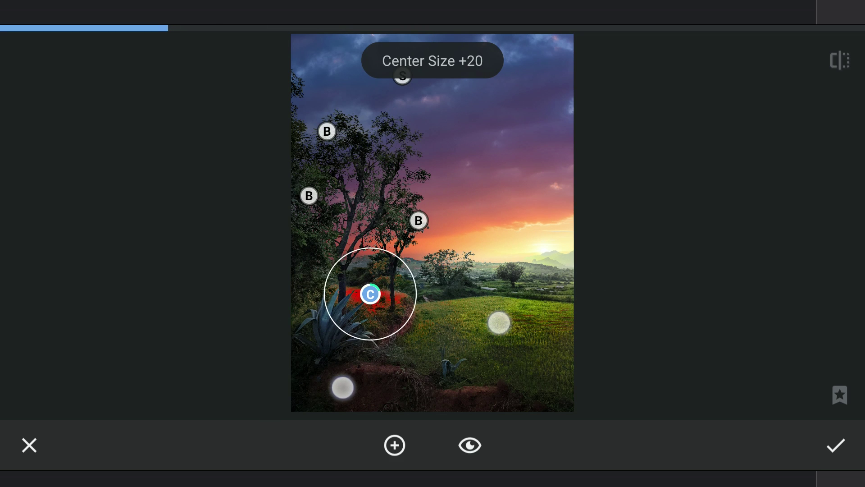
left_click_drag(440, 379, 372, 382)
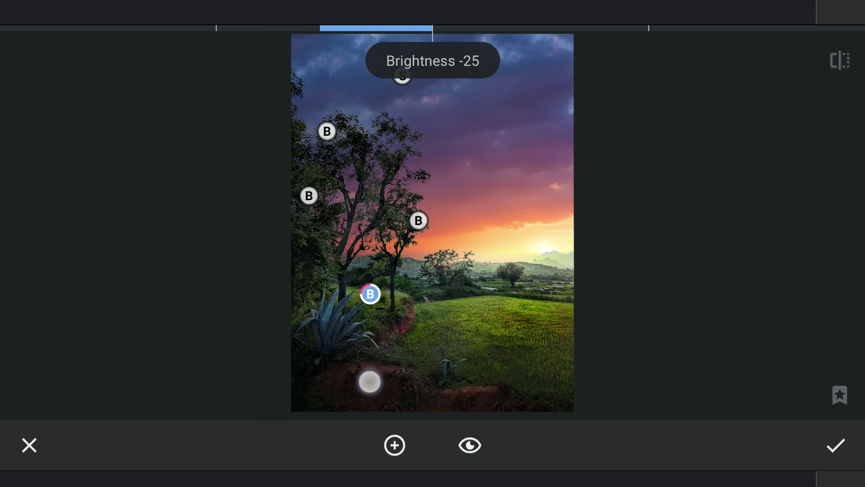
left_click(840, 61)
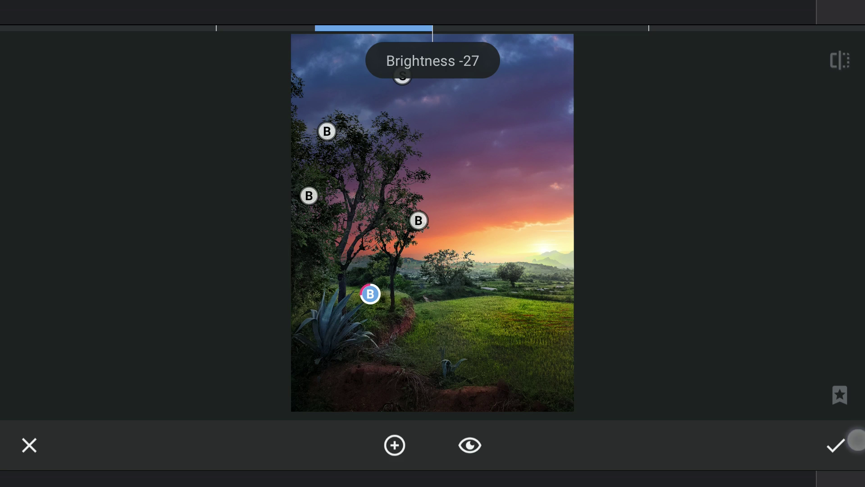
left_click(839, 444)
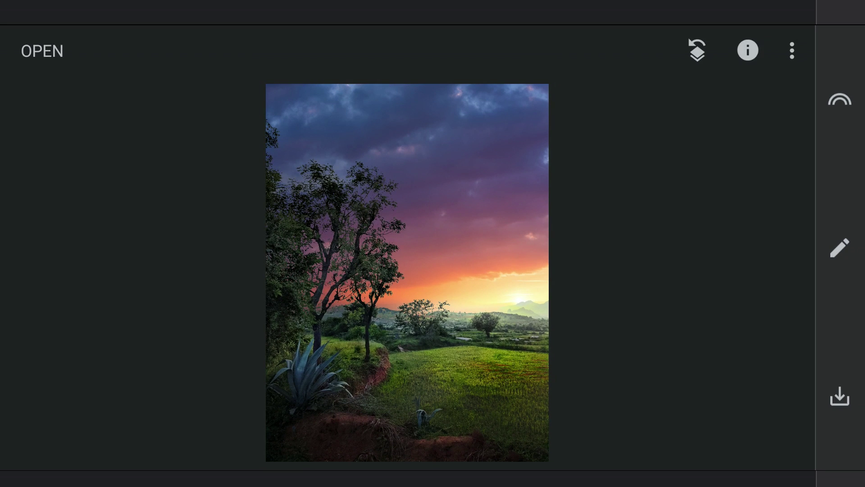